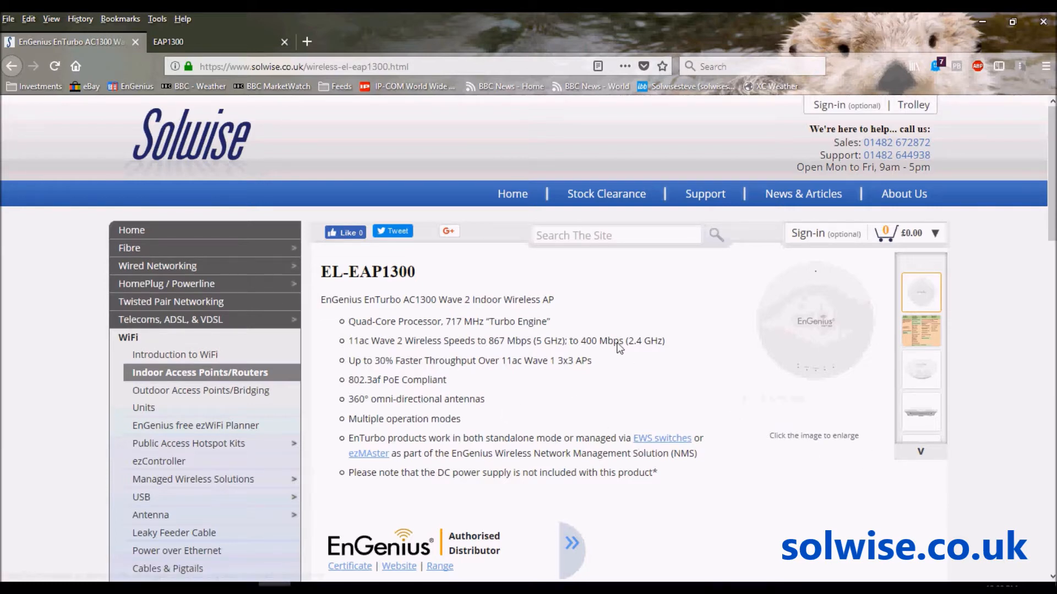
- View the EL-EAP1300's enlarged photos including the third thumbnail, then go back to the access points listing
{"action": "left_click", "coordinate": [810, 326]}
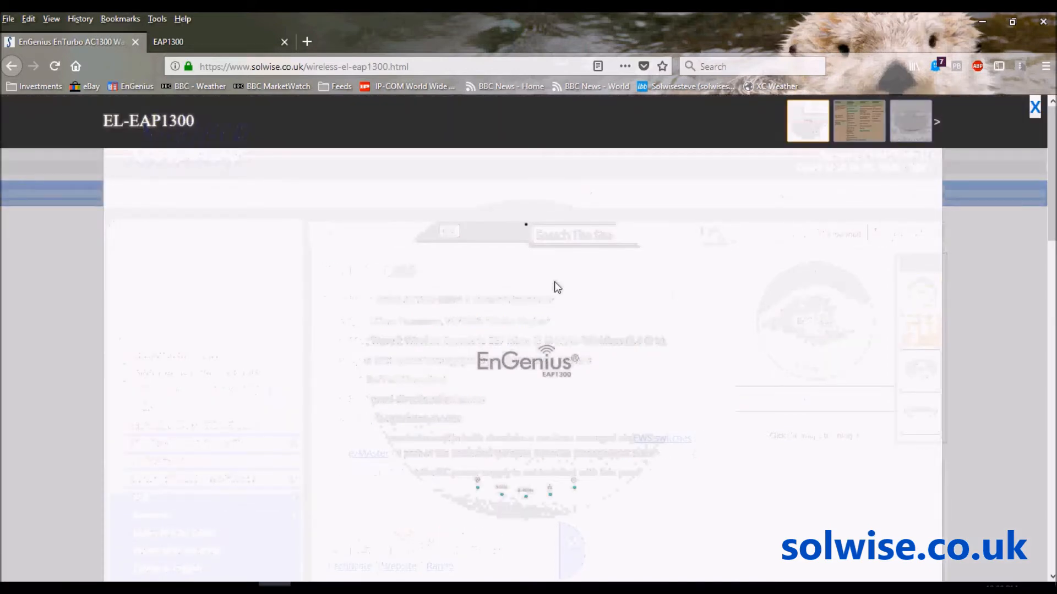
{"action": "left_click", "coordinate": [911, 119]}
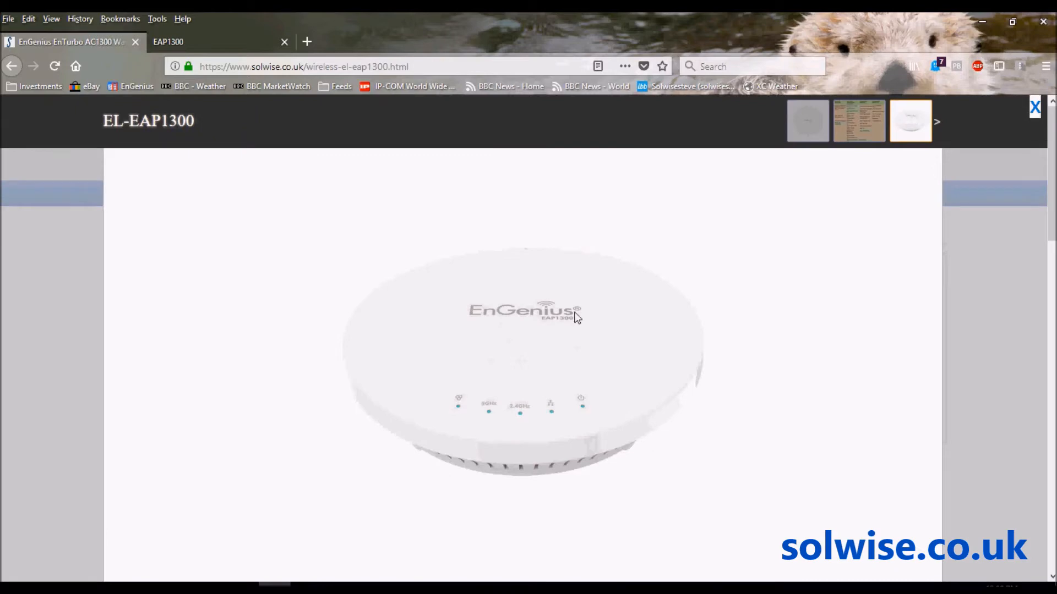
{"action": "left_click", "coordinate": [1035, 108]}
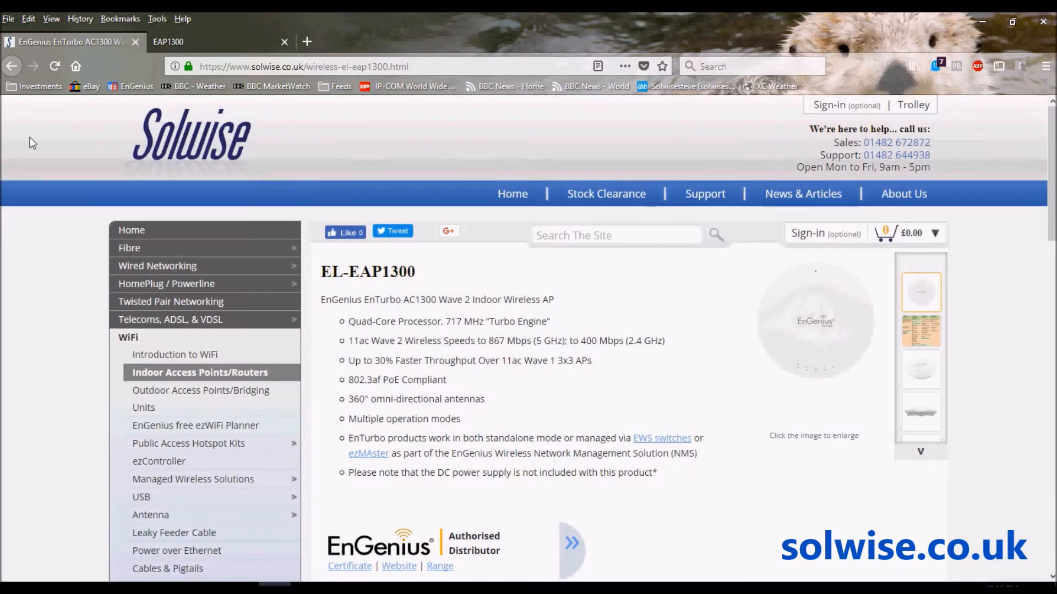
{"action": "left_click", "coordinate": [12, 66]}
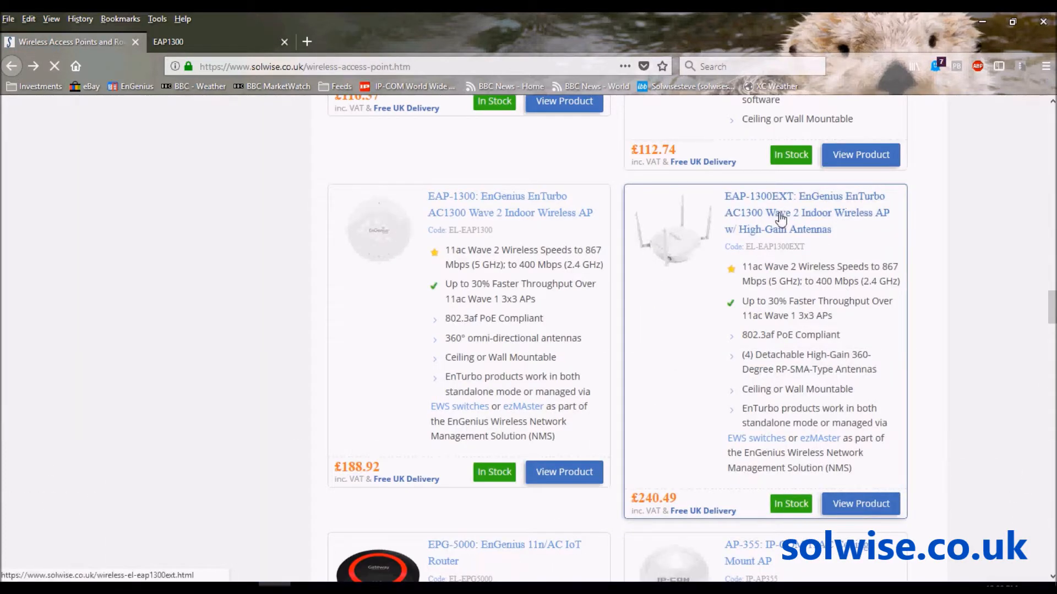
- View the EAP-1300EXT's enlarged product photo, then switch to the access point's login tab at 192.168.1.1
{"action": "left_click", "coordinate": [780, 219]}
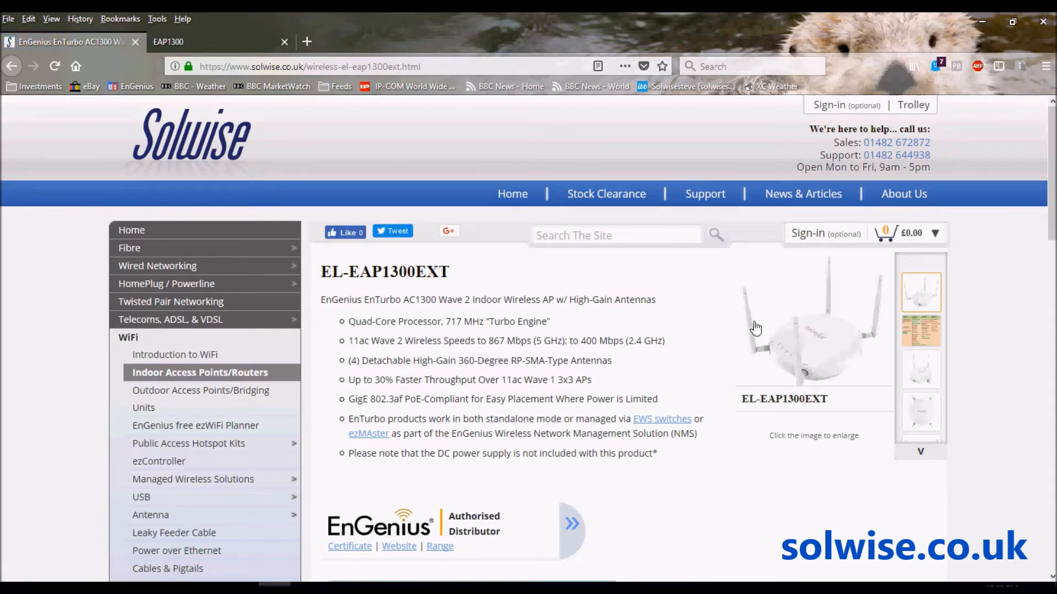
{"action": "left_click", "coordinate": [810, 351]}
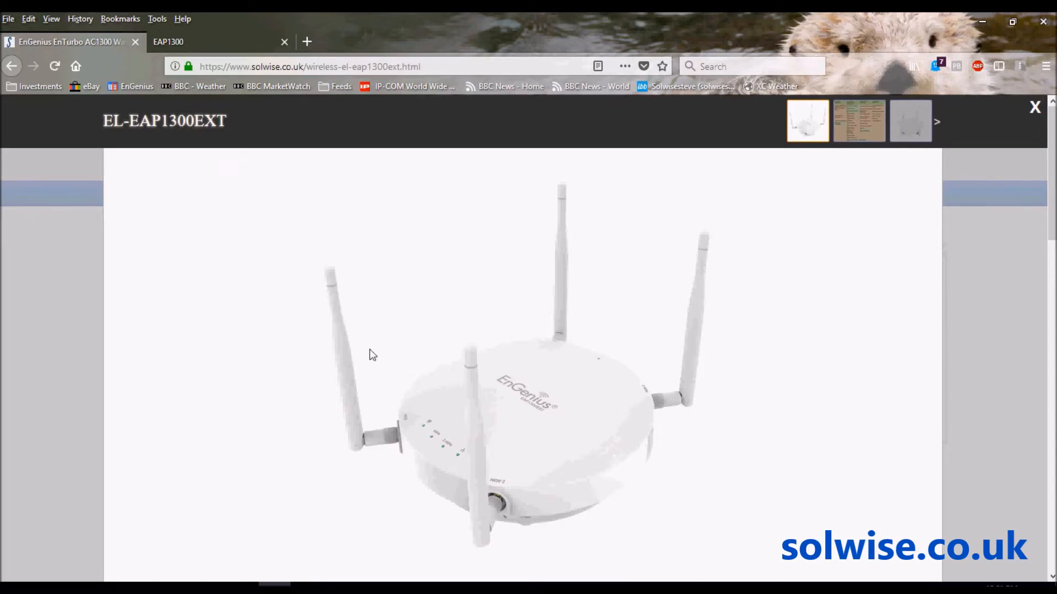
{"action": "left_click", "coordinate": [1037, 111]}
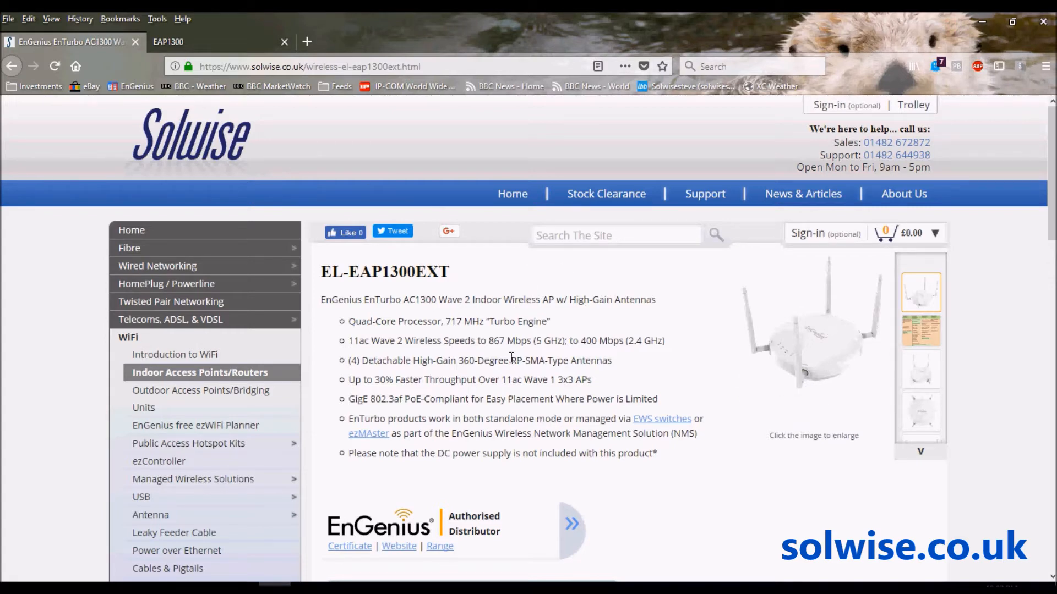
{"action": "left_click", "coordinate": [229, 42]}
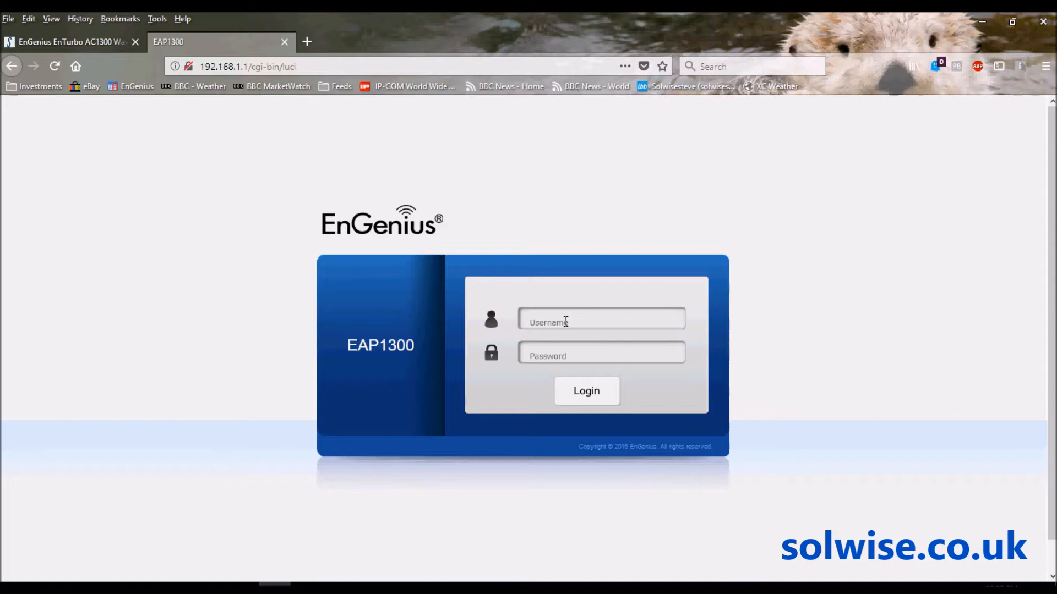
{"action": "left_click", "coordinate": [565, 322]}
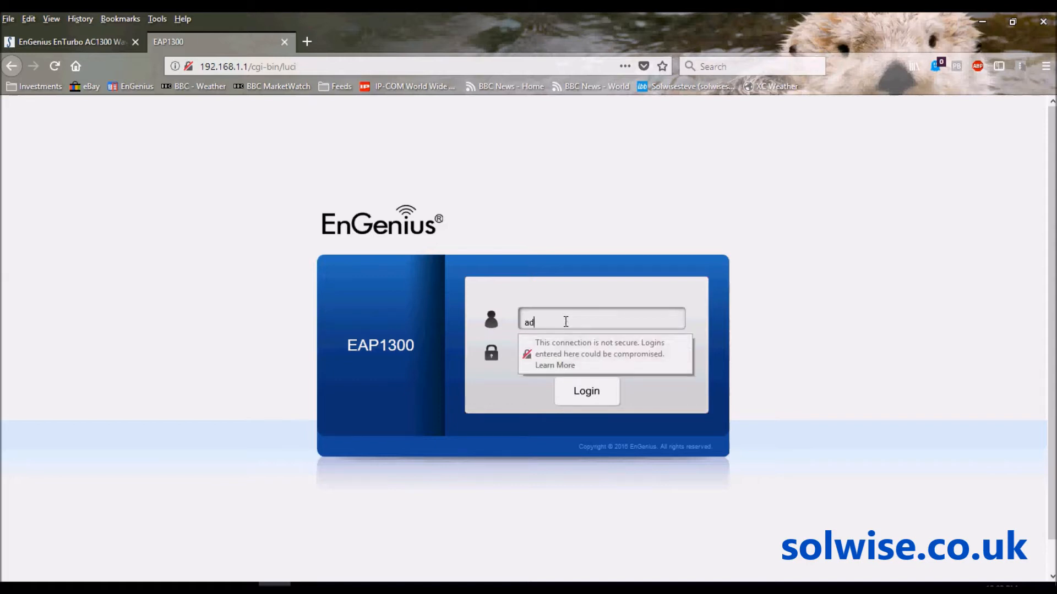
{"action": "key", "text": "Tab"}
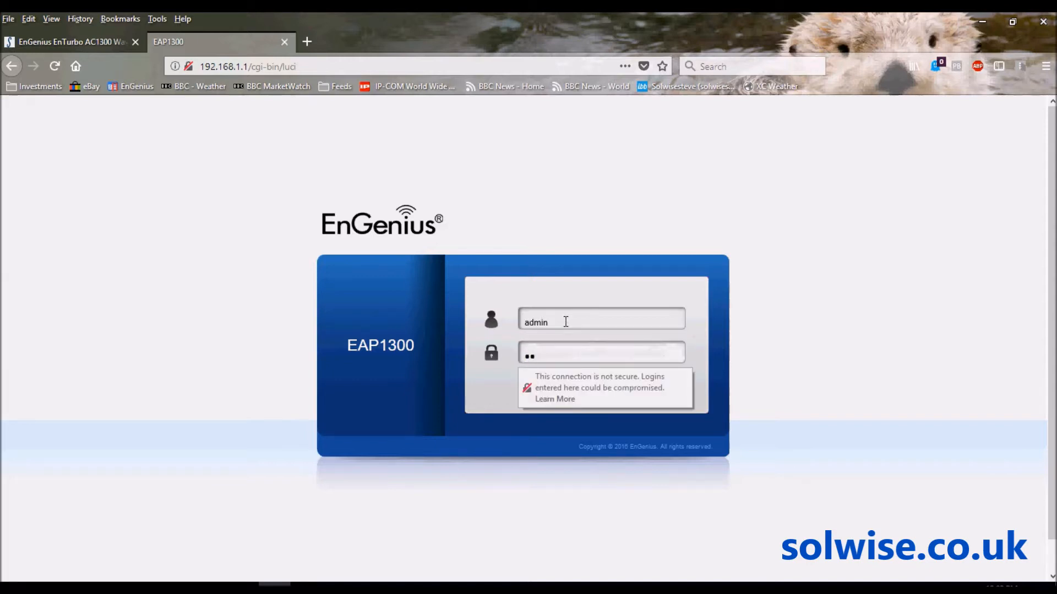
{"action": "key", "text": "Return"}
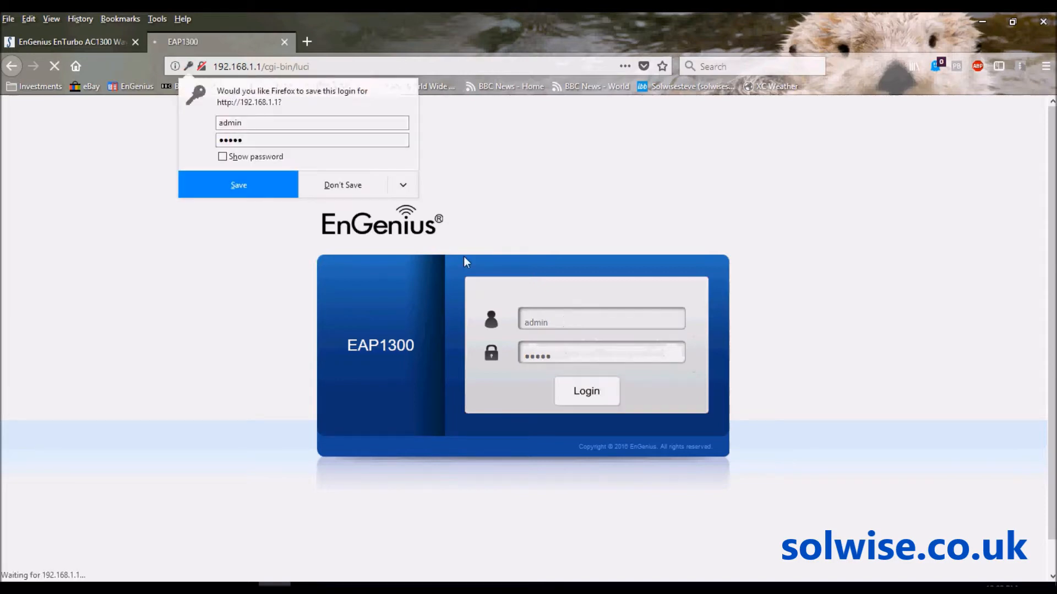
{"action": "left_click", "coordinate": [343, 185]}
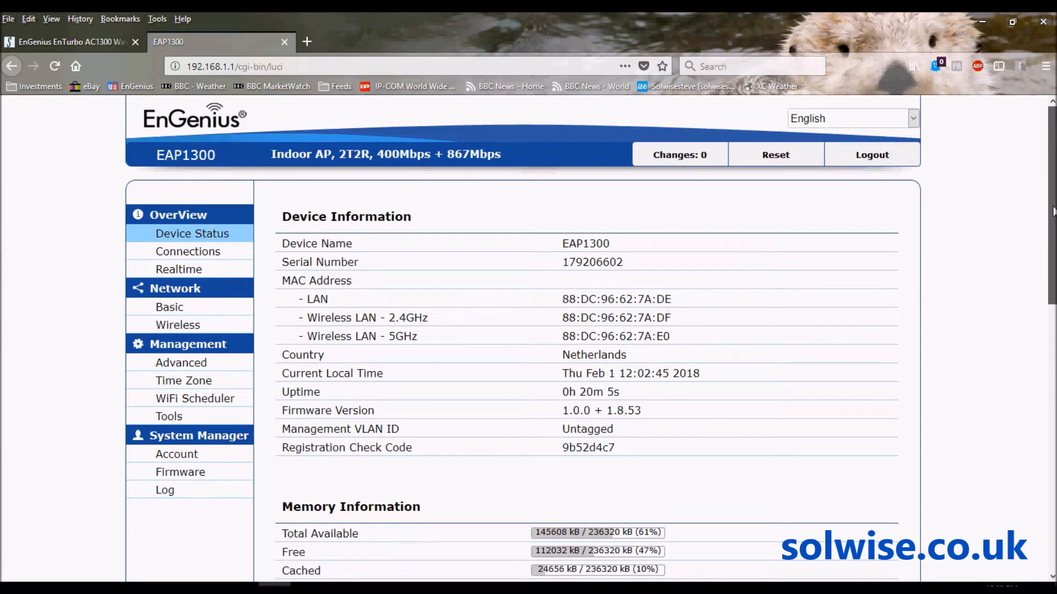
{"action": "left_click_drag", "start_coordinate": [1051, 210], "coordinate": [1051, 230]}
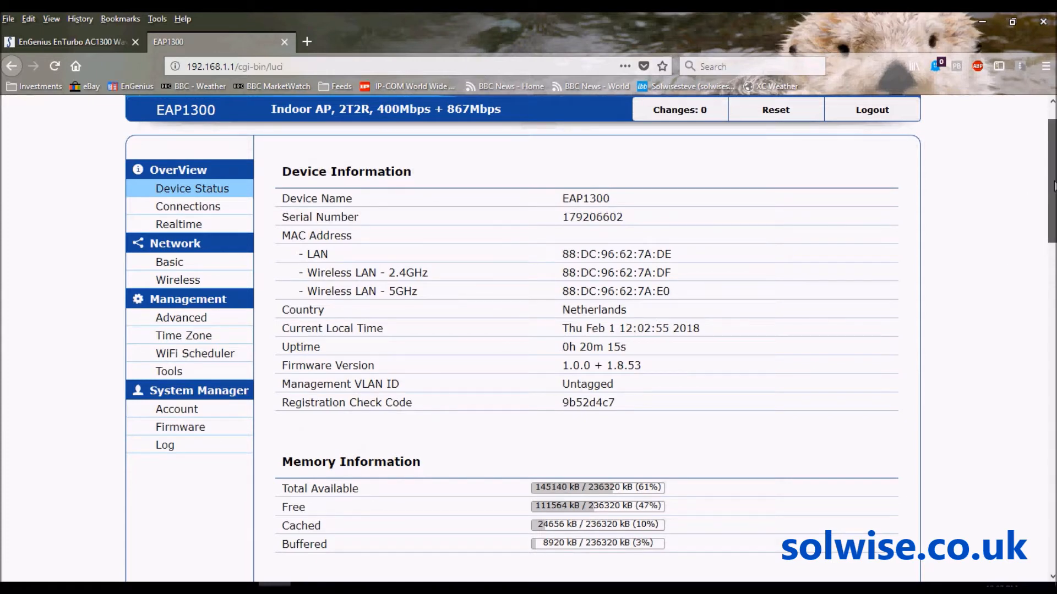
{"action": "left_click_drag", "start_coordinate": [1051, 185], "coordinate": [1050, 409]}
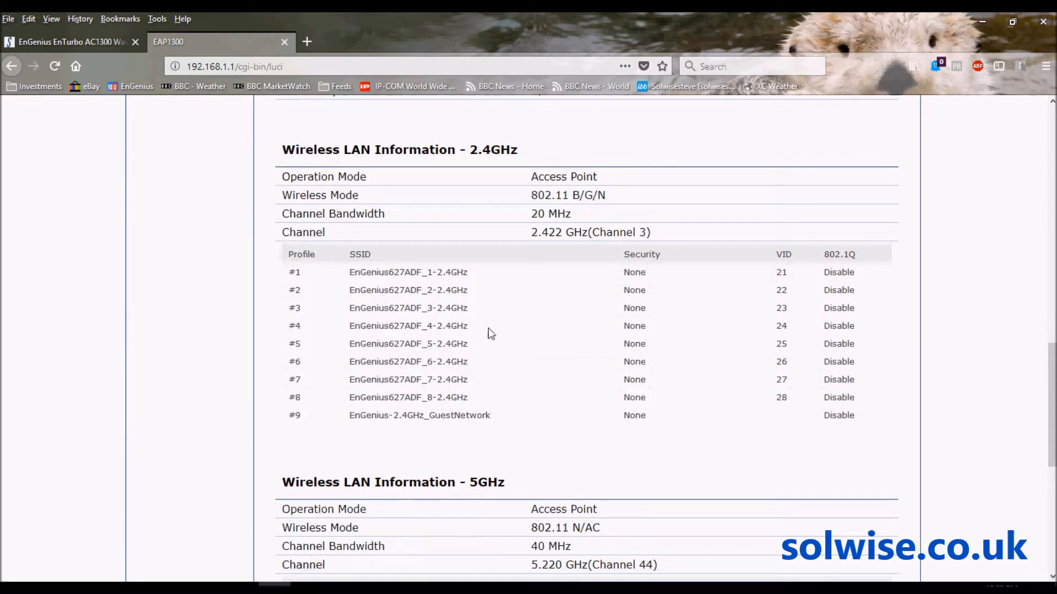
{"action": "left_click_drag", "start_coordinate": [1049, 400], "coordinate": [1048, 463]}
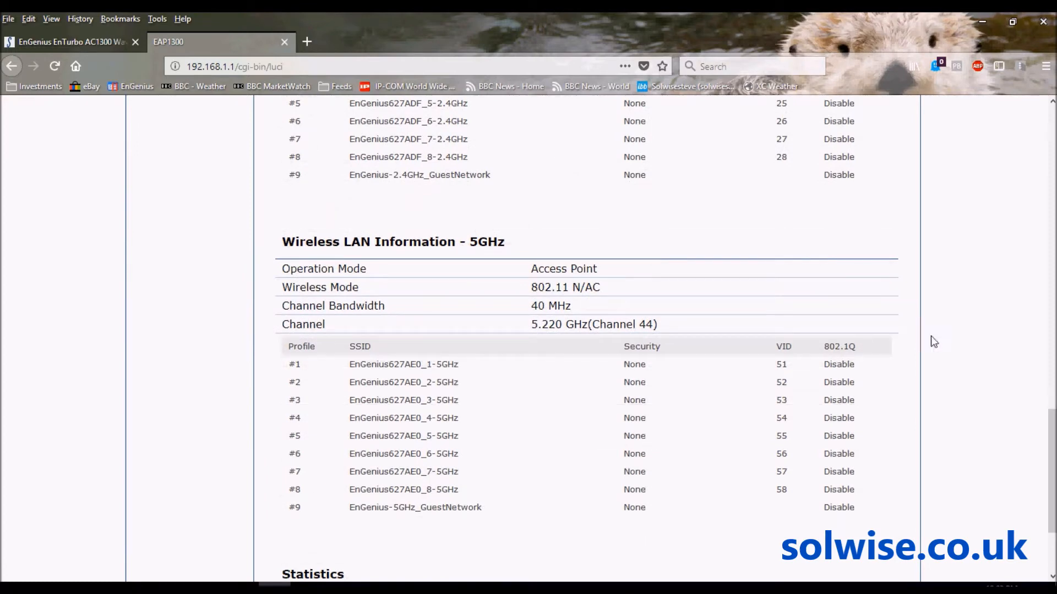
{"action": "left_click_drag", "start_coordinate": [1049, 430], "coordinate": [1049, 512]}
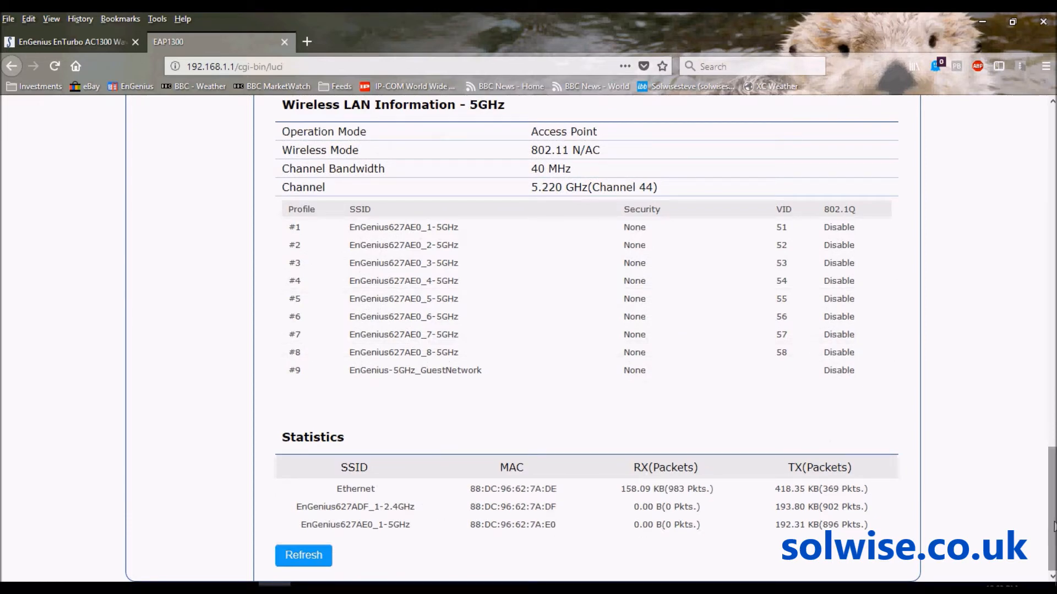
{"action": "left_click_drag", "start_coordinate": [1052, 528], "coordinate": [1052, 124]}
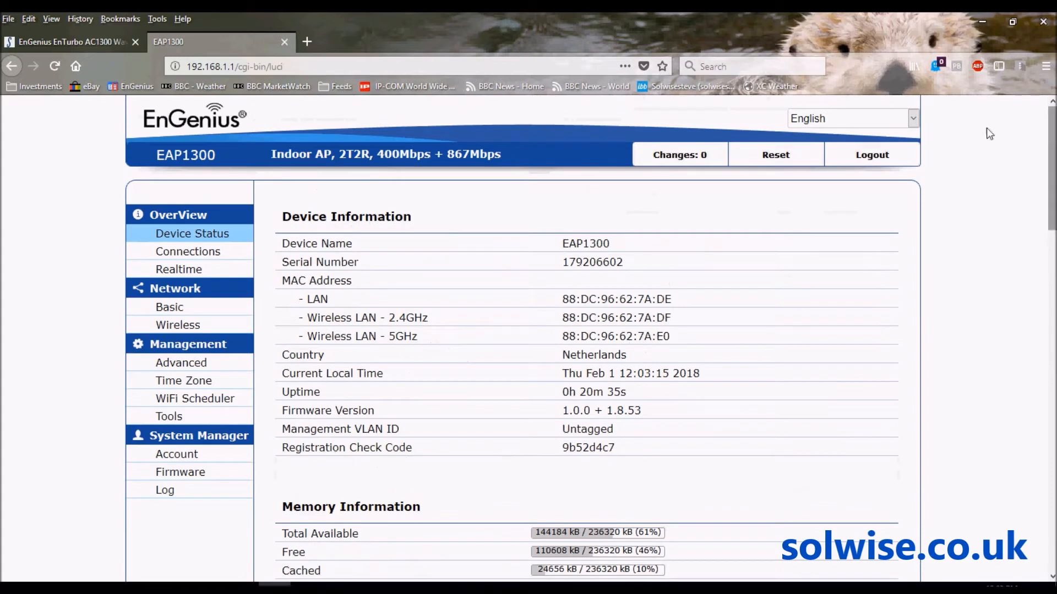
{"action": "left_click", "coordinate": [170, 307]}
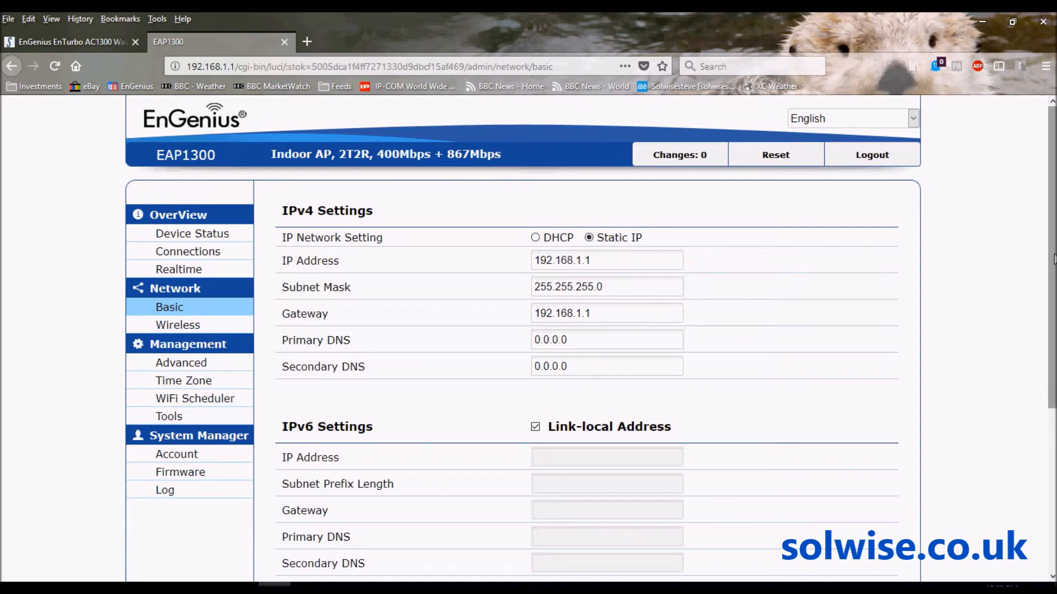
{"action": "mouse_move", "coordinate": [1050, 257]}
{"action": "left_mouse_down"}
{"action": "mouse_move", "coordinate": [1050, 405]}
{"action": "mouse_move", "coordinate": [1050, 247]}
{"action": "left_mouse_up"}
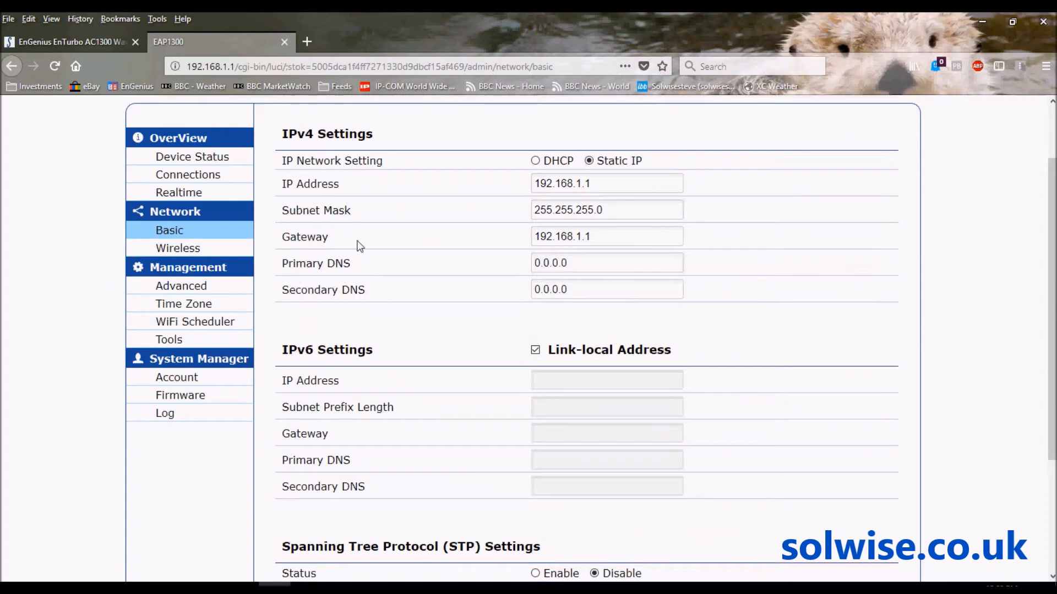
- Go to the Network > Wireless settings page
{"action": "left_click", "coordinate": [177, 248]}
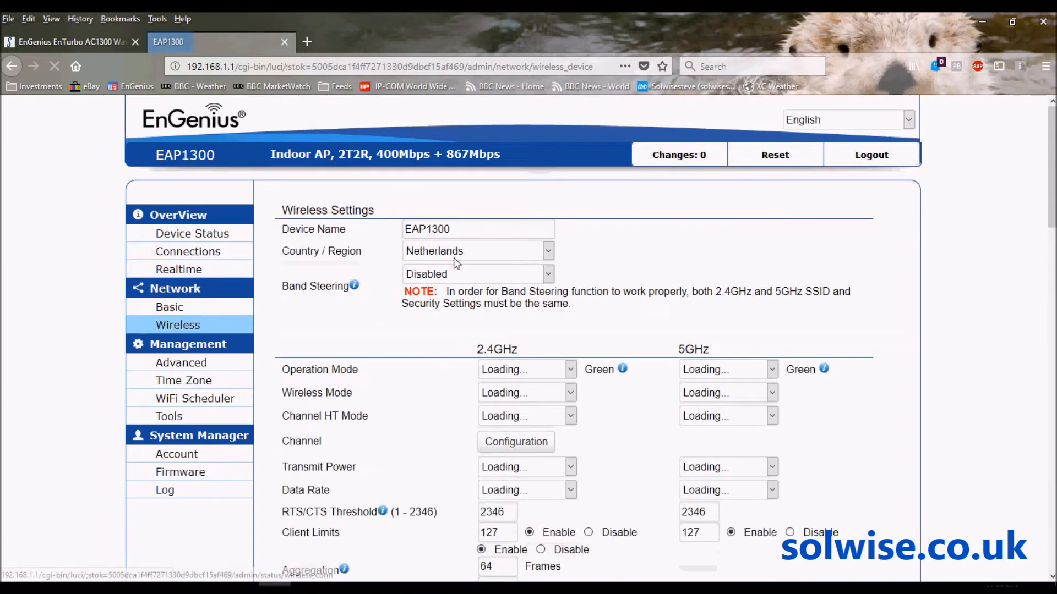
- Change Country / Region from Netherlands to United Kingdom and accept the channel reset warning
{"action": "left_click", "coordinate": [548, 250]}
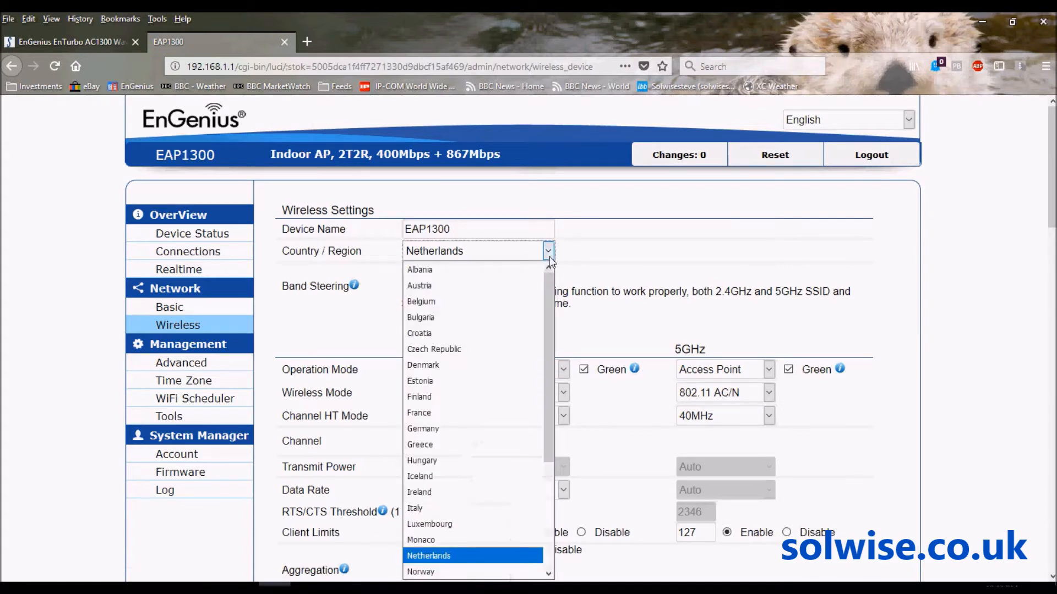
{"action": "left_click_drag", "start_coordinate": [551, 319], "coordinate": [559, 440]}
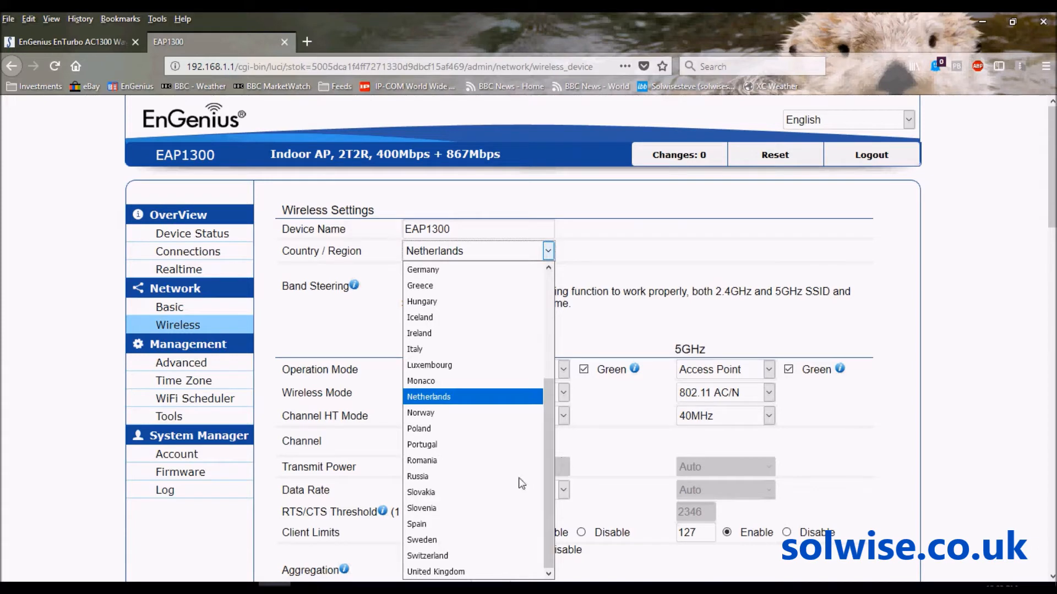
{"action": "left_click", "coordinate": [455, 573]}
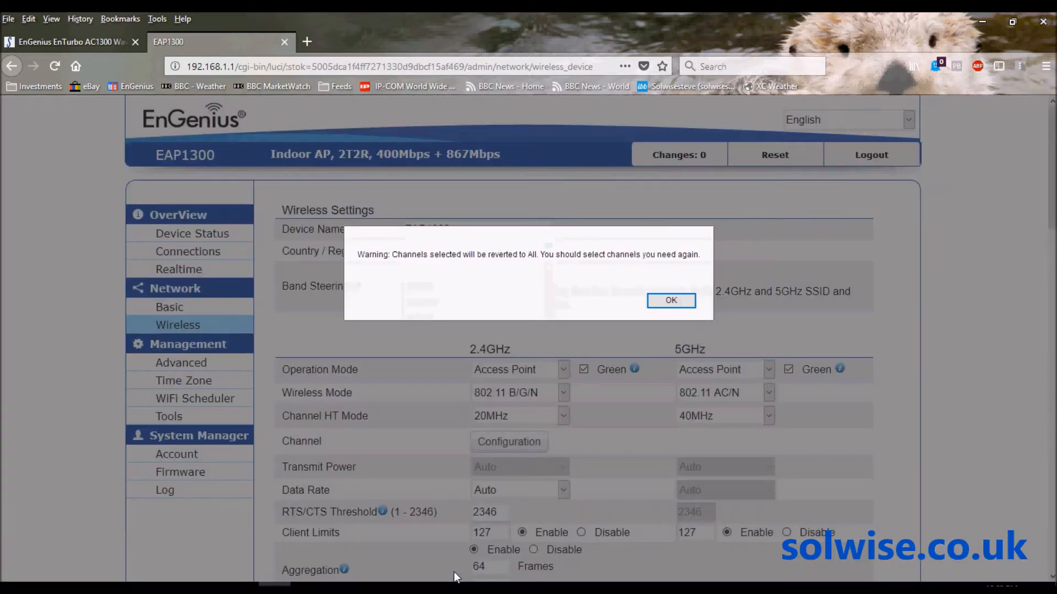
{"action": "left_click", "coordinate": [678, 302]}
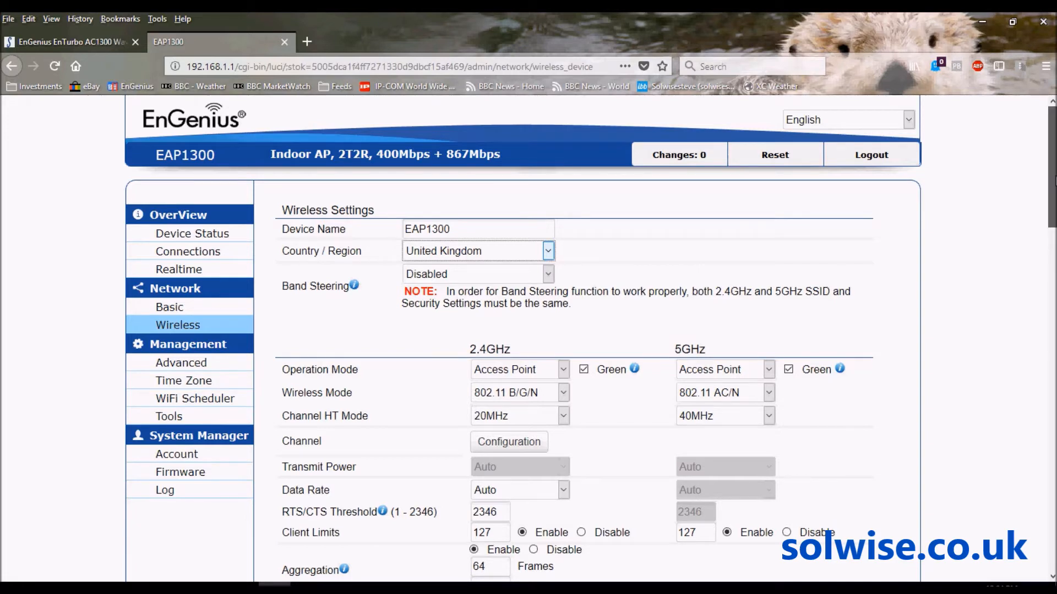
{"action": "left_click_drag", "start_coordinate": [1051, 186], "coordinate": [1051, 209]}
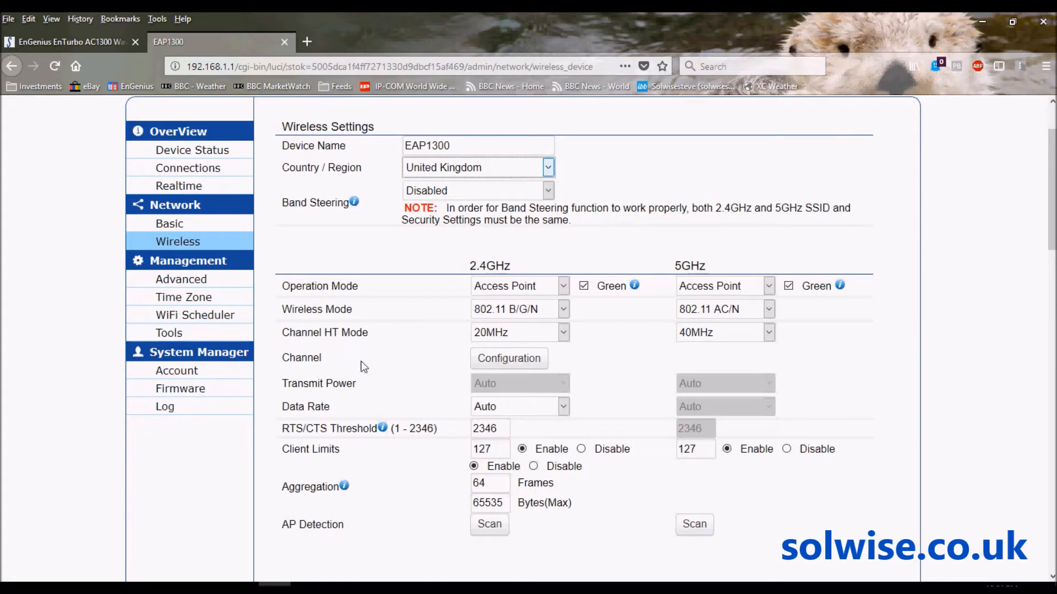
{"action": "left_click", "coordinate": [508, 362]}
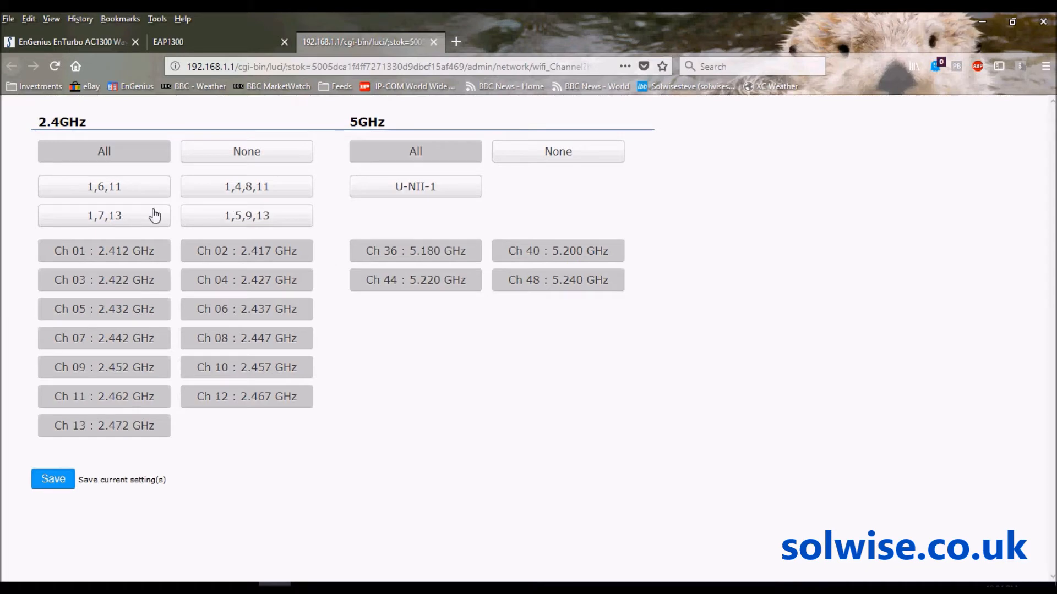
{"action": "left_click", "coordinate": [415, 187]}
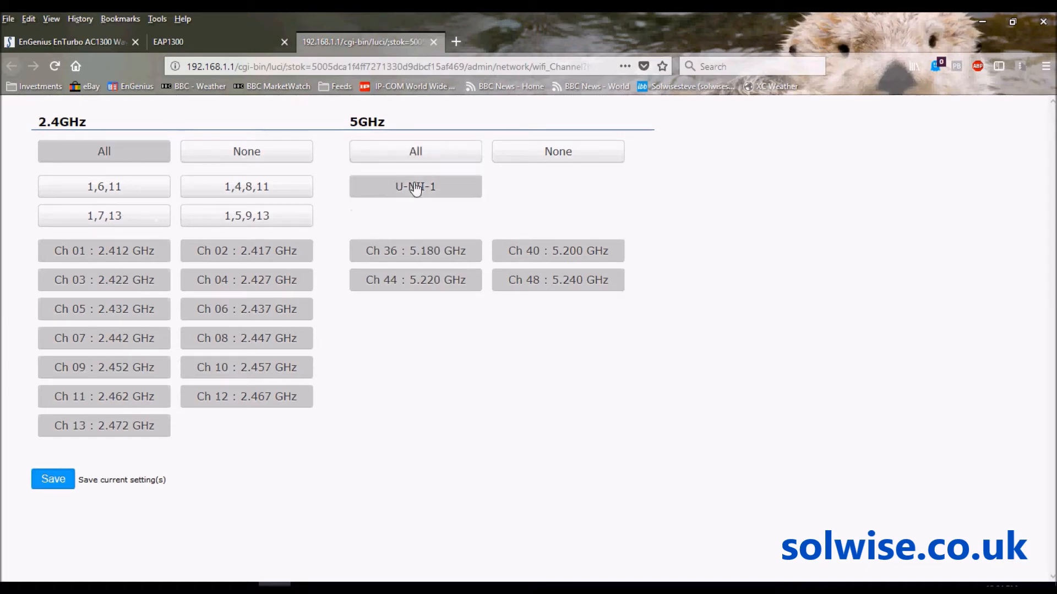
{"action": "left_click", "coordinate": [434, 152]}
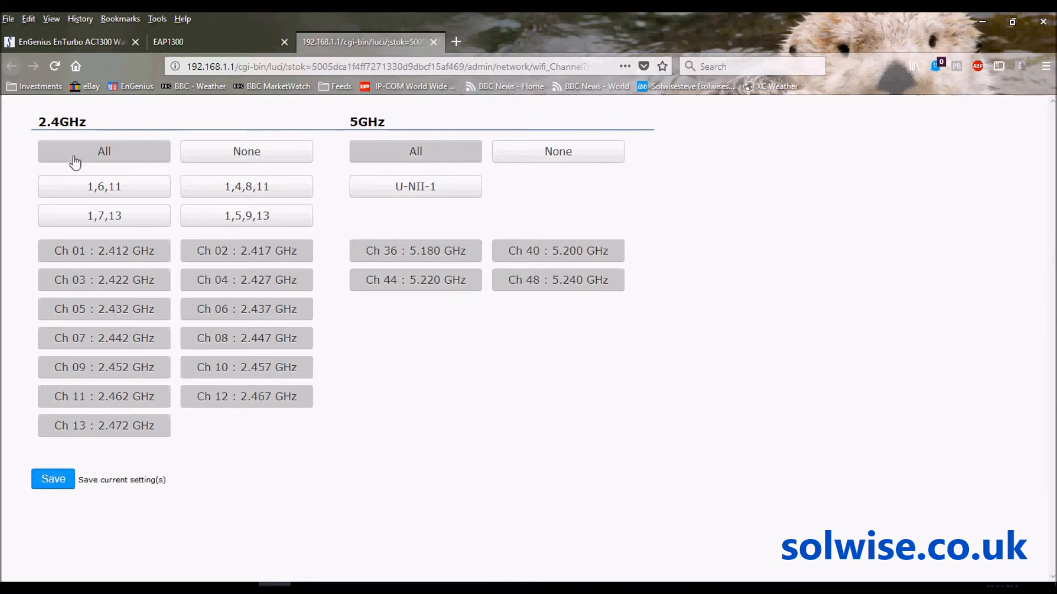
{"action": "left_click", "coordinate": [432, 42]}
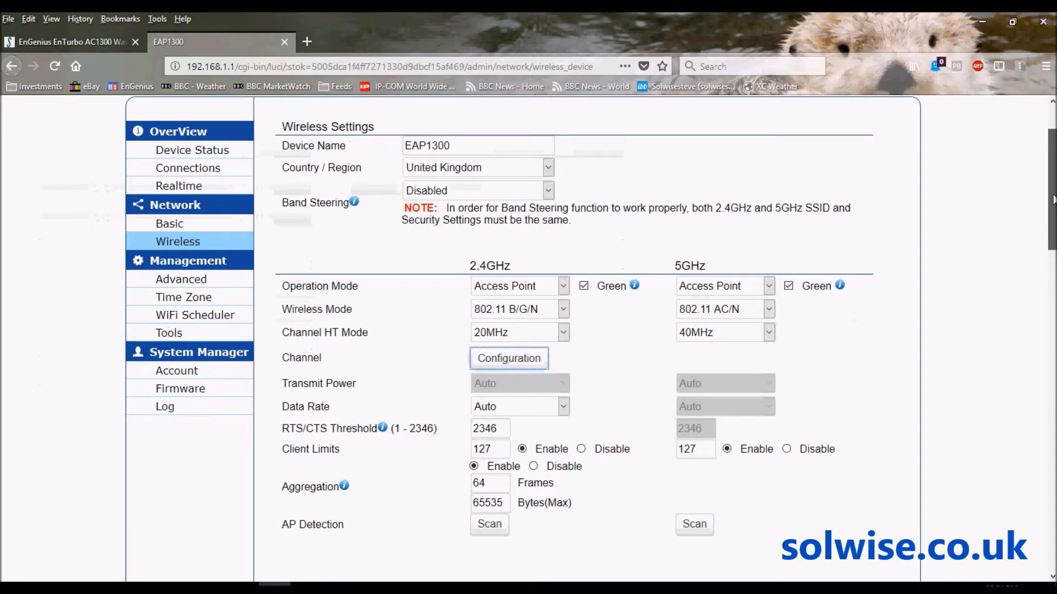
{"action": "left_click_drag", "start_coordinate": [1052, 206], "coordinate": [1052, 215]}
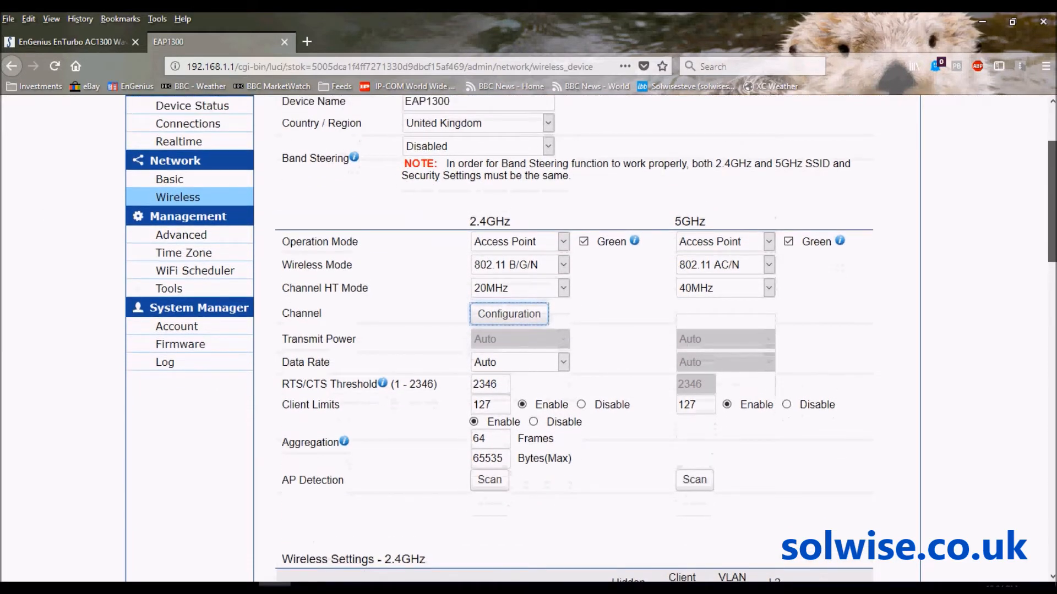
{"action": "left_click", "coordinate": [564, 241]}
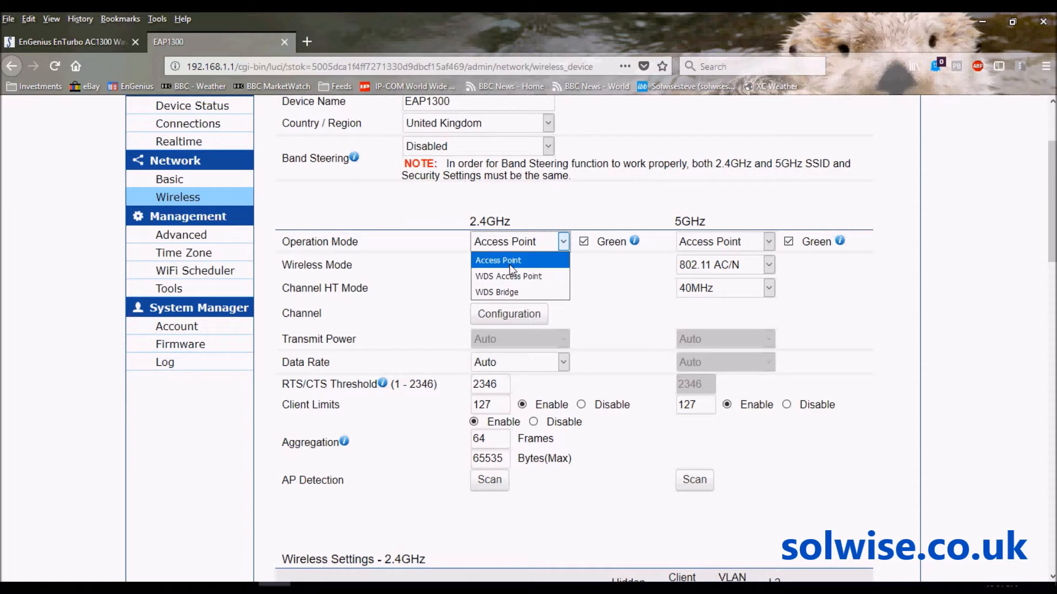
{"action": "left_click", "coordinate": [582, 197]}
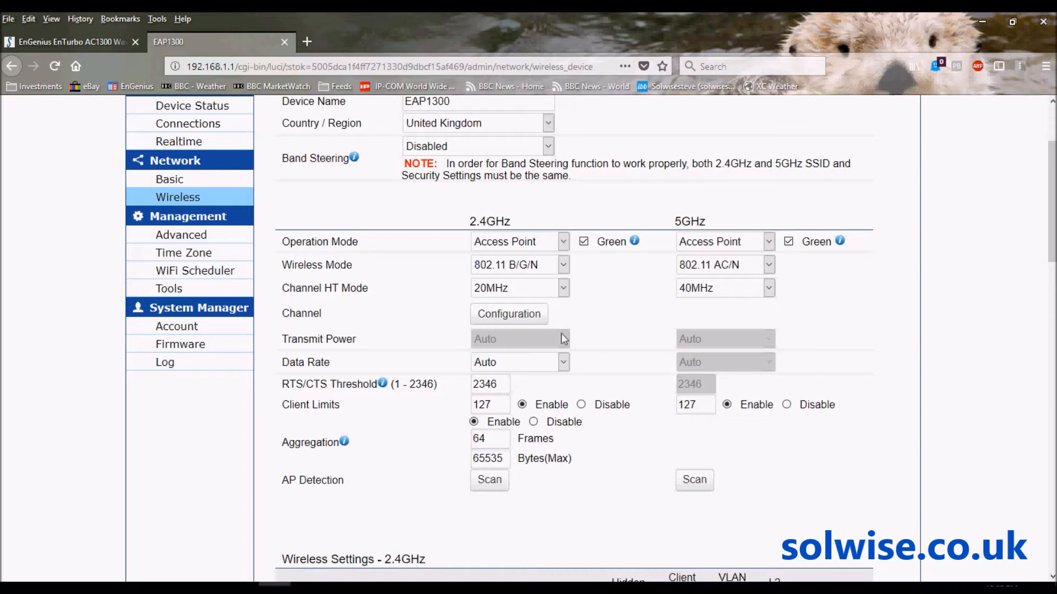
{"action": "left_click", "coordinate": [770, 288]}
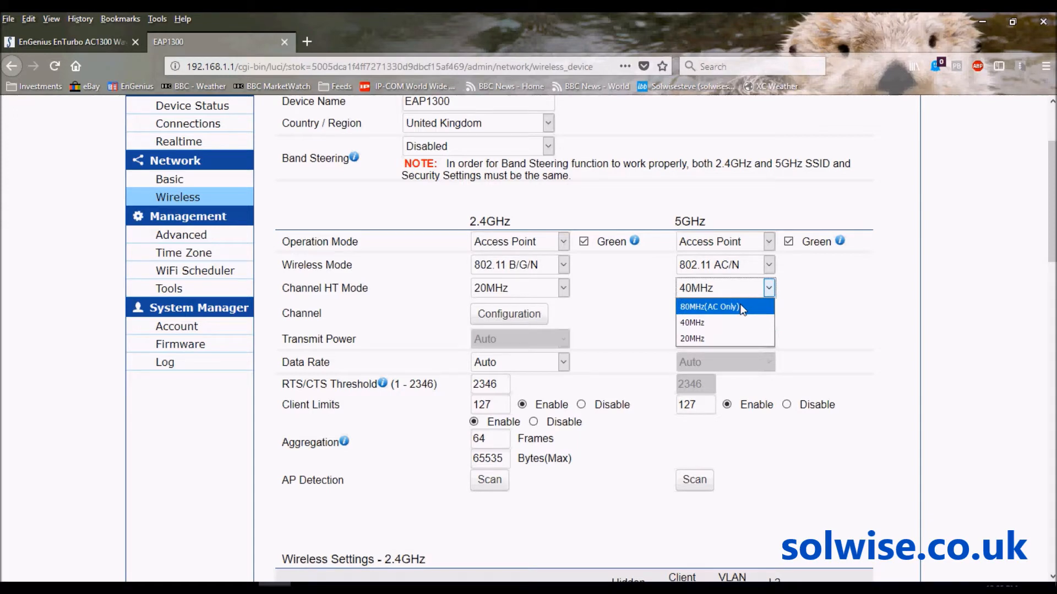
{"action": "left_click", "coordinate": [739, 306]}
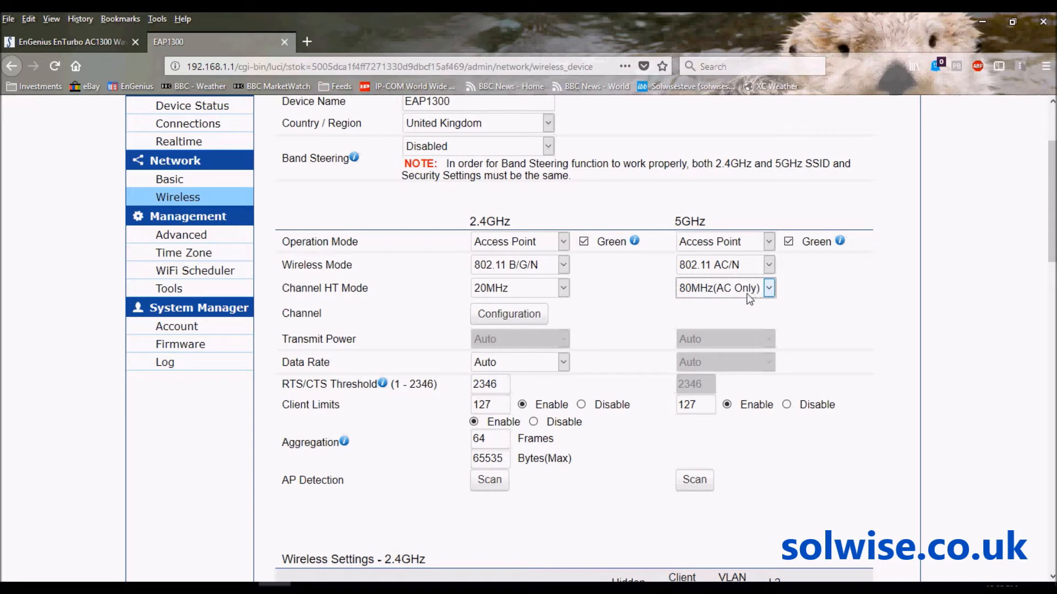
{"action": "left_click", "coordinate": [770, 290]}
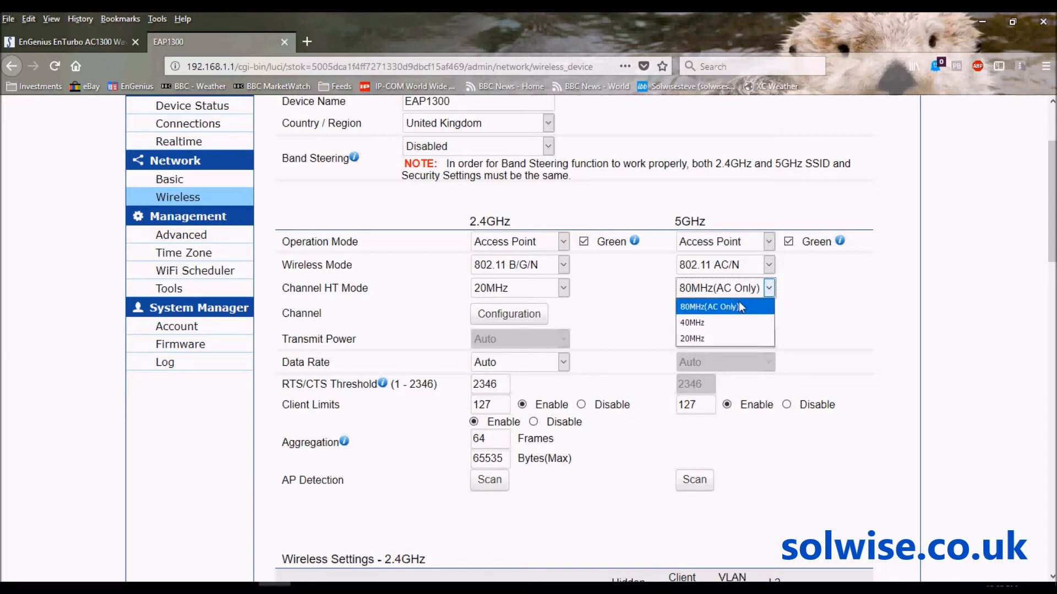
{"action": "left_click", "coordinate": [713, 323]}
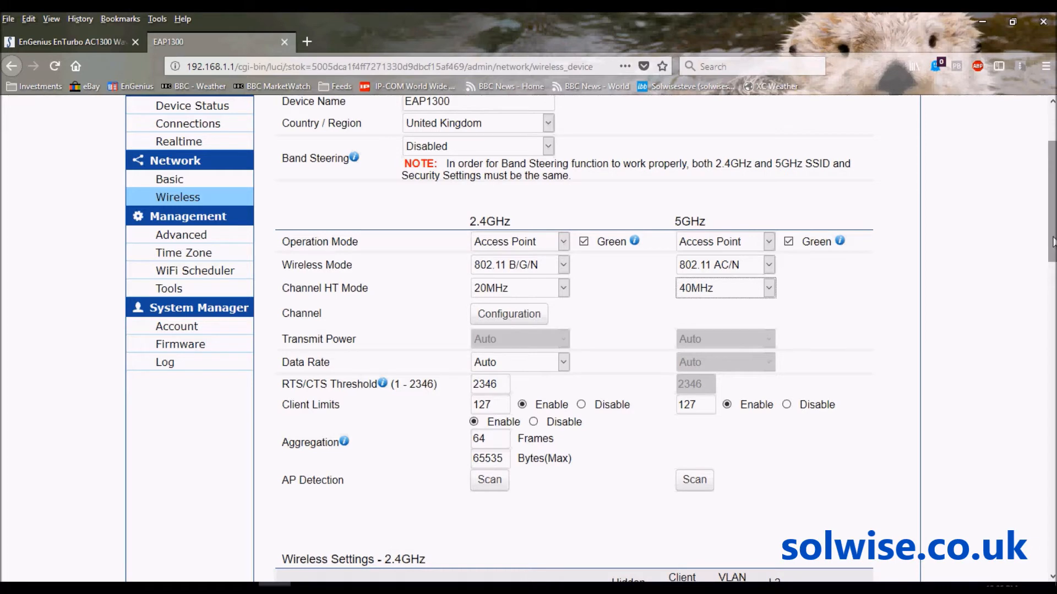
{"action": "mouse_move", "coordinate": [1053, 239]}
{"action": "left_mouse_down"}
{"action": "mouse_move", "coordinate": [1052, 512]}
{"action": "mouse_move", "coordinate": [1053, 314]}
{"action": "left_mouse_up"}
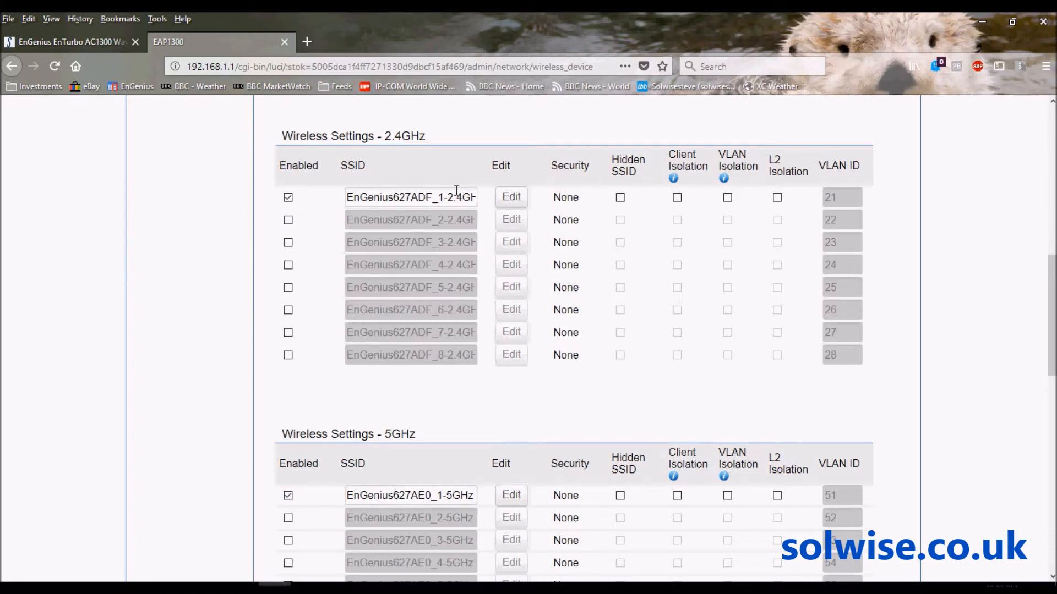
- Edit the first 2.4GHz SSID and list its available security modes
{"action": "left_click", "coordinate": [512, 197]}
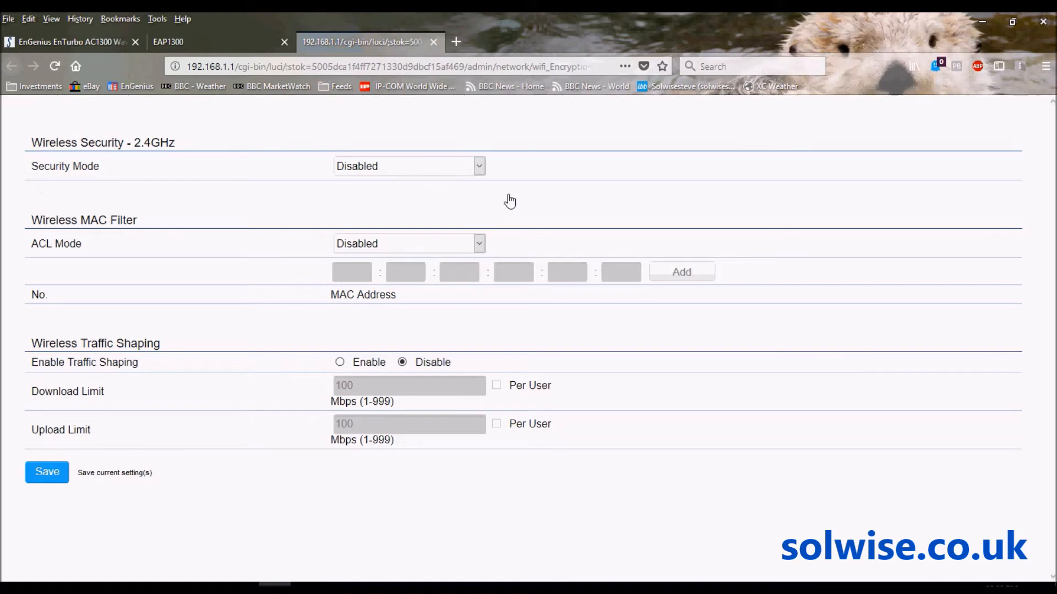
{"action": "left_click", "coordinate": [478, 166]}
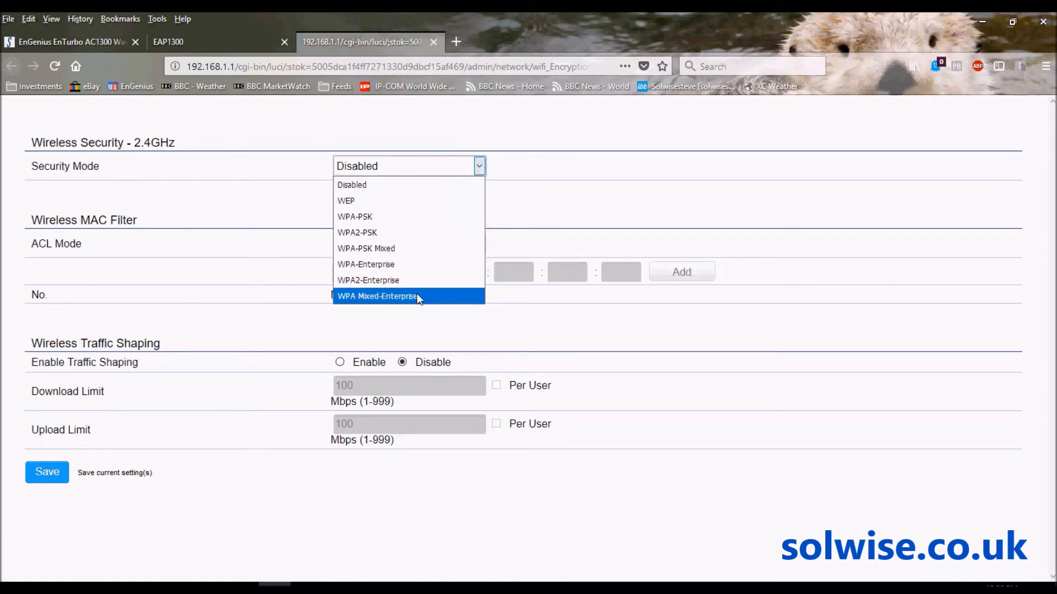
- Keep security Disabled, try traffic shaping Enable/Per User then revert to Disable, and save the SSID
{"action": "left_click", "coordinate": [539, 202]}
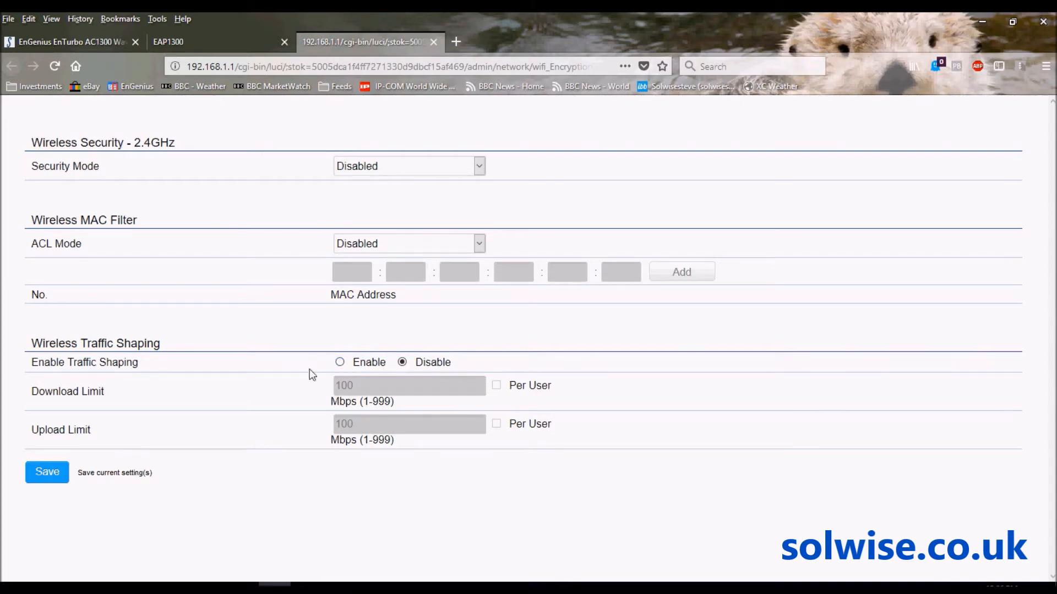
{"action": "left_click", "coordinate": [339, 363]}
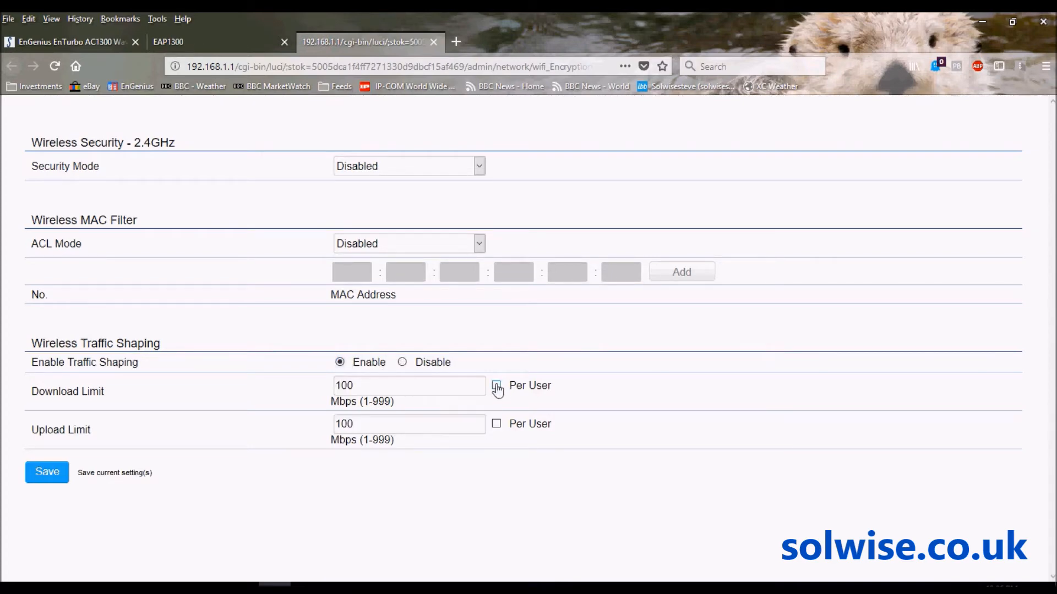
{"action": "left_click", "coordinate": [496, 386]}
{"action": "left_click", "coordinate": [496, 385]}
{"action": "left_click", "coordinate": [403, 362]}
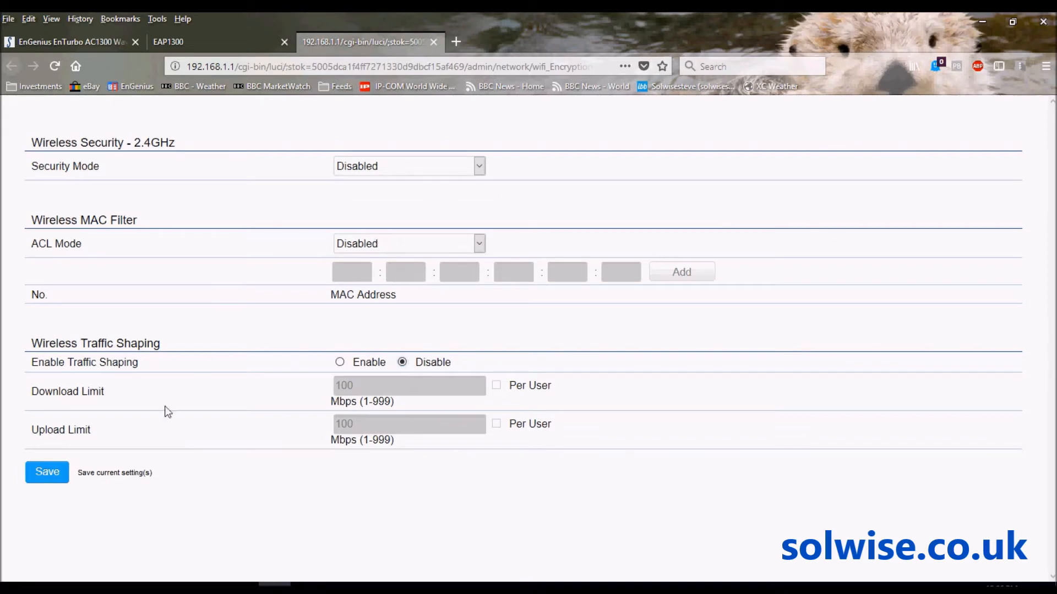
{"action": "left_click", "coordinate": [47, 472]}
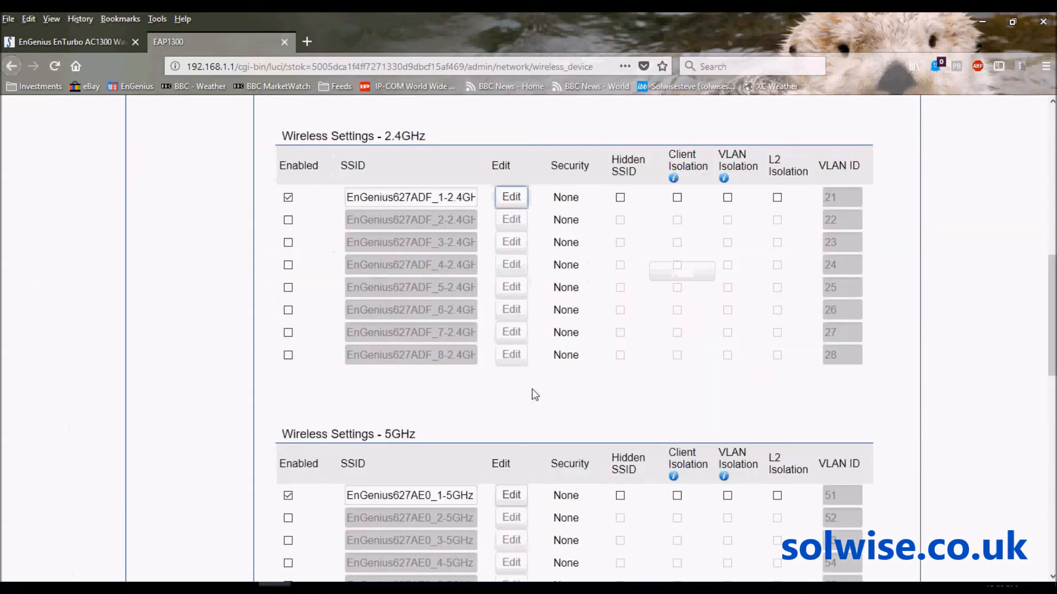
{"action": "left_click_drag", "start_coordinate": [1052, 314], "coordinate": [1051, 478]}
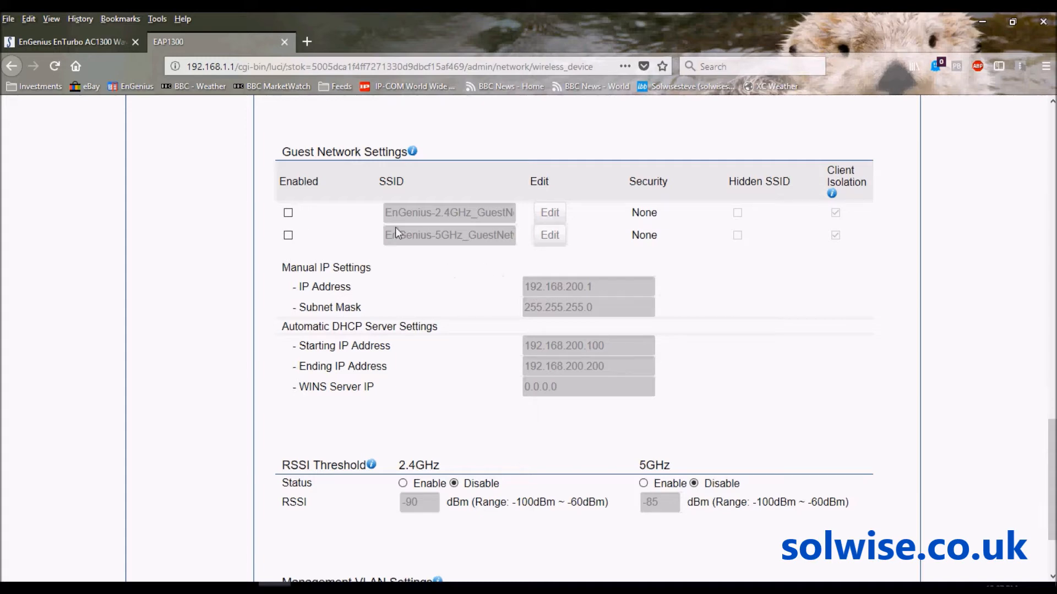
- Enable the 2.4GHz guest SSID and bring up its Wireless Security page
{"action": "left_click", "coordinate": [289, 214]}
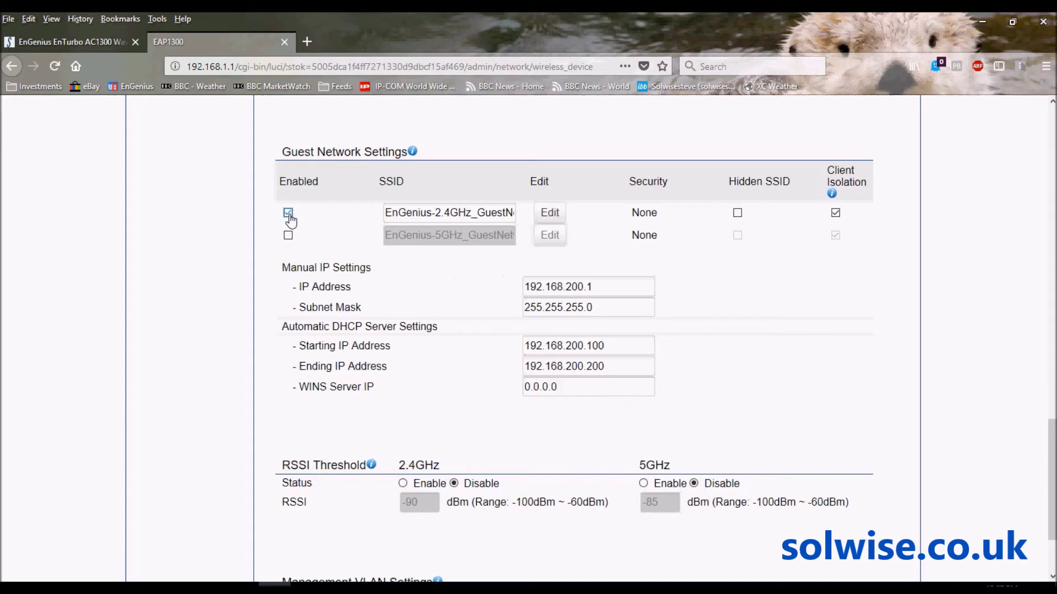
{"action": "left_click", "coordinate": [549, 214]}
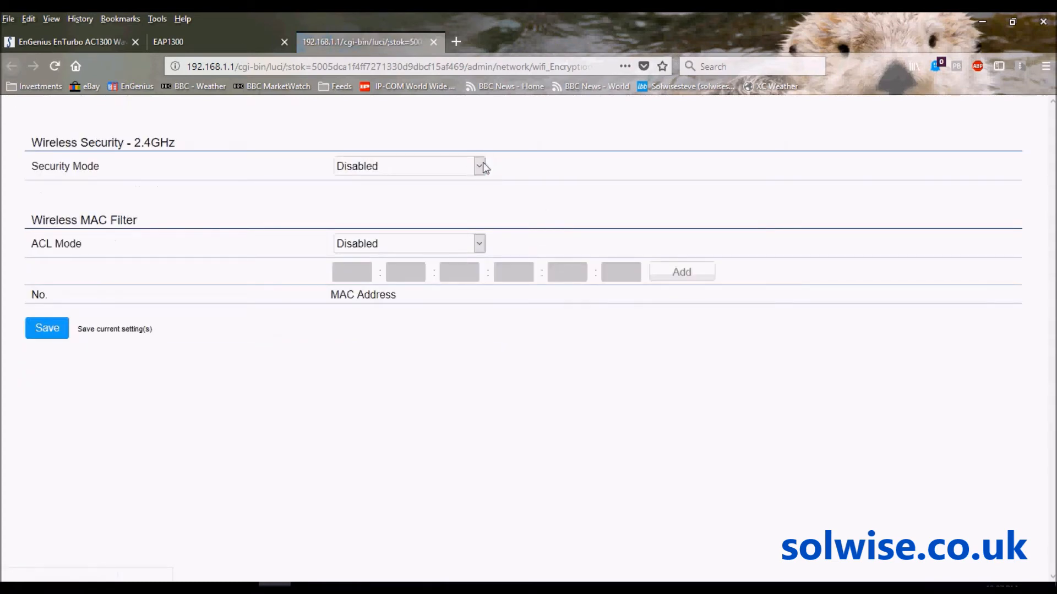
- Leave the guest security mode at Disabled, close that tab, and untick the 2.4GHz guest SSID again
{"action": "left_click", "coordinate": [483, 166]}
{"action": "left_click", "coordinate": [534, 206]}
{"action": "left_click", "coordinate": [436, 41]}
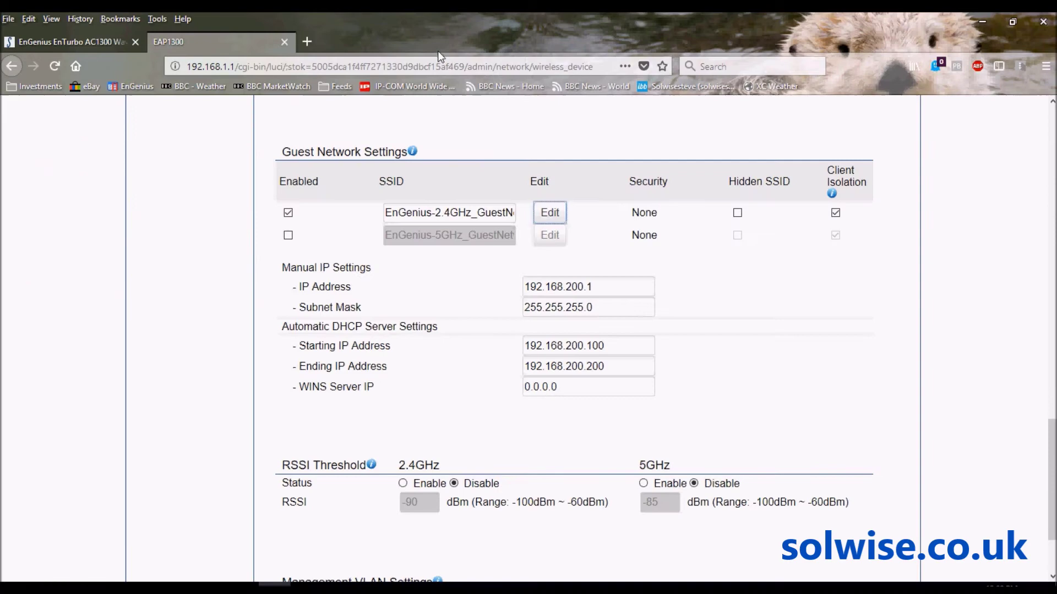
{"action": "left_click", "coordinate": [288, 212]}
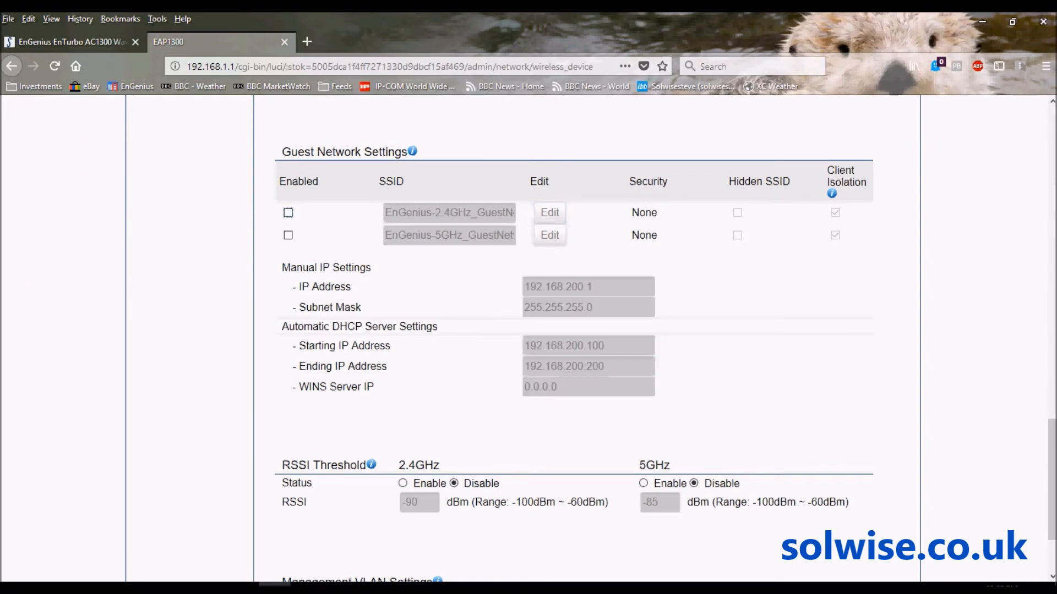
{"action": "left_click_drag", "start_coordinate": [1053, 479], "coordinate": [1053, 504]}
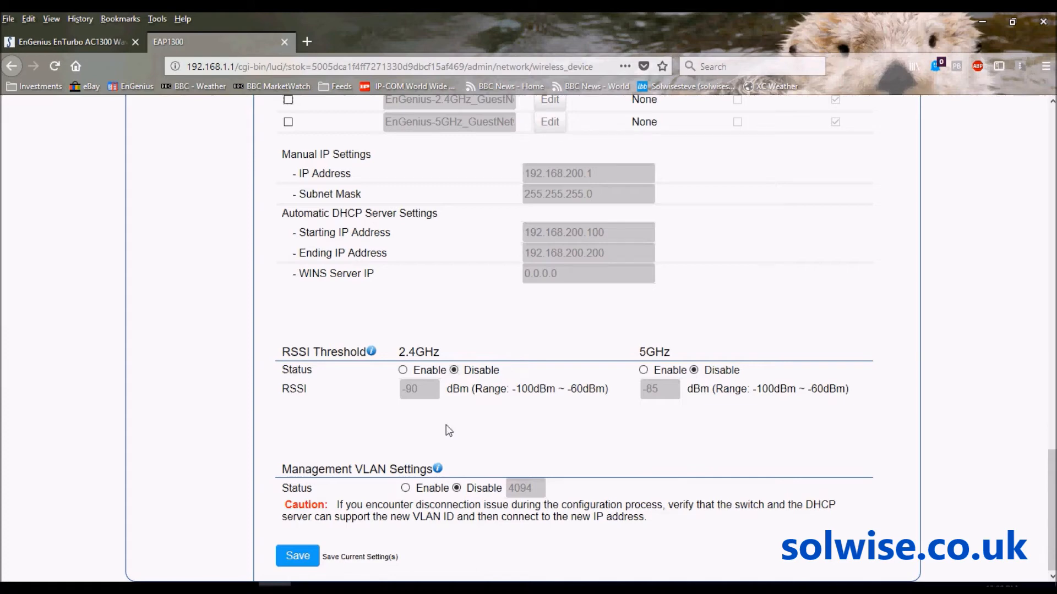
{"action": "left_click", "coordinate": [403, 371]}
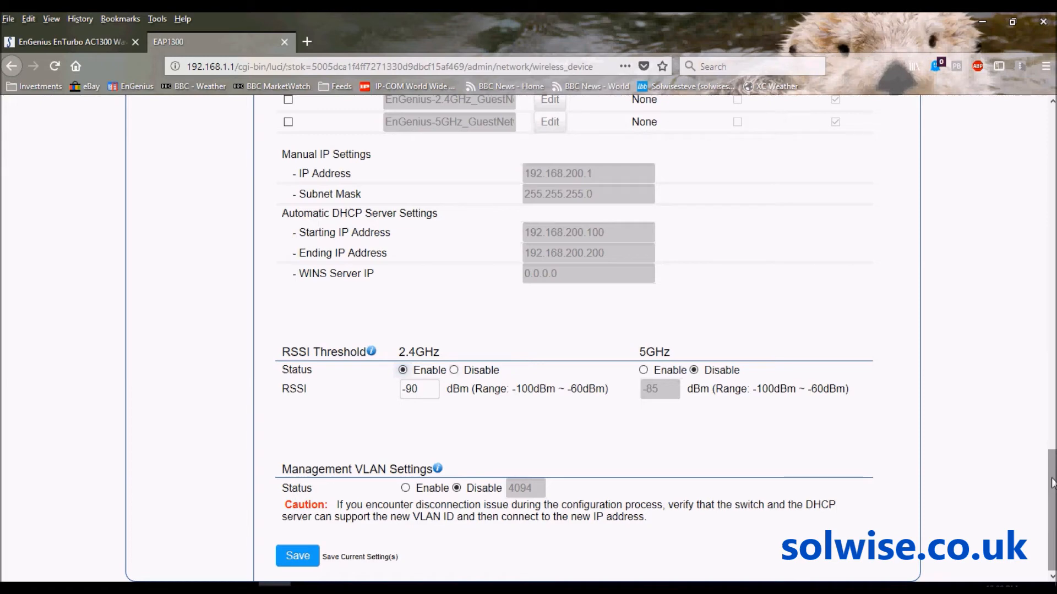
{"action": "mouse_move", "coordinate": [1051, 483]}
{"action": "left_mouse_down"}
{"action": "mouse_move", "coordinate": [1051, 453]}
{"action": "mouse_move", "coordinate": [1051, 471]}
{"action": "left_mouse_up"}
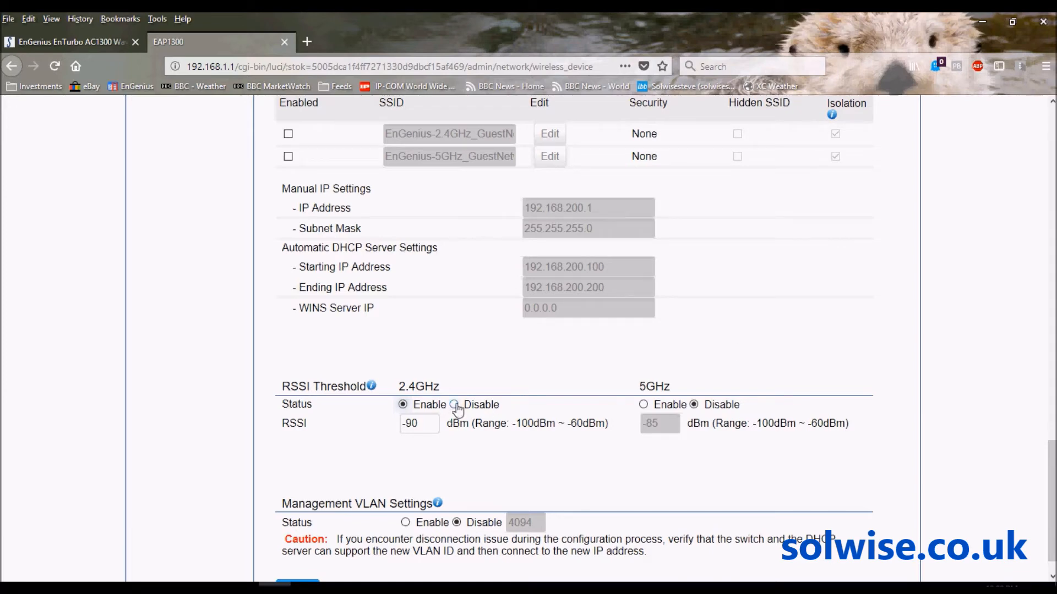
{"action": "left_click", "coordinate": [455, 405]}
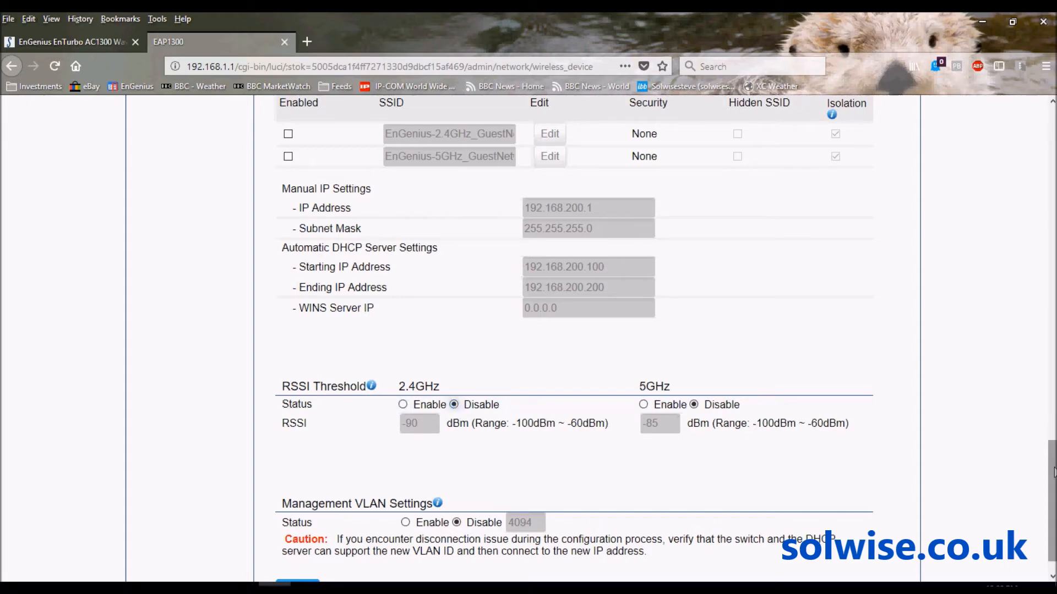
{"action": "left_click_drag", "start_coordinate": [1053, 471], "coordinate": [1053, 473]}
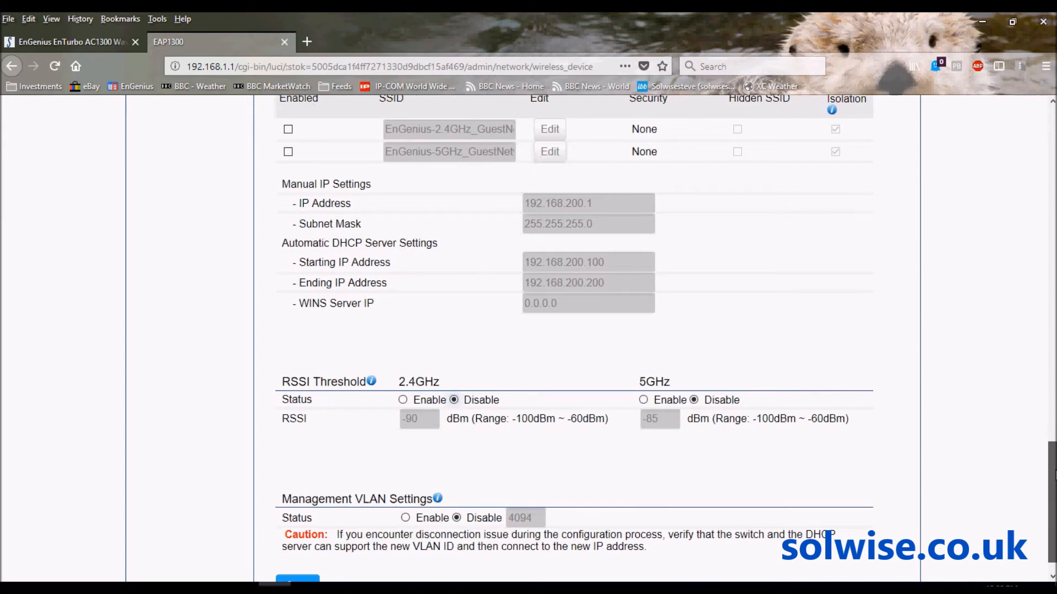
{"action": "scroll", "coordinate": [578, 330], "scroll_direction": "down", "scroll_amount": 1}
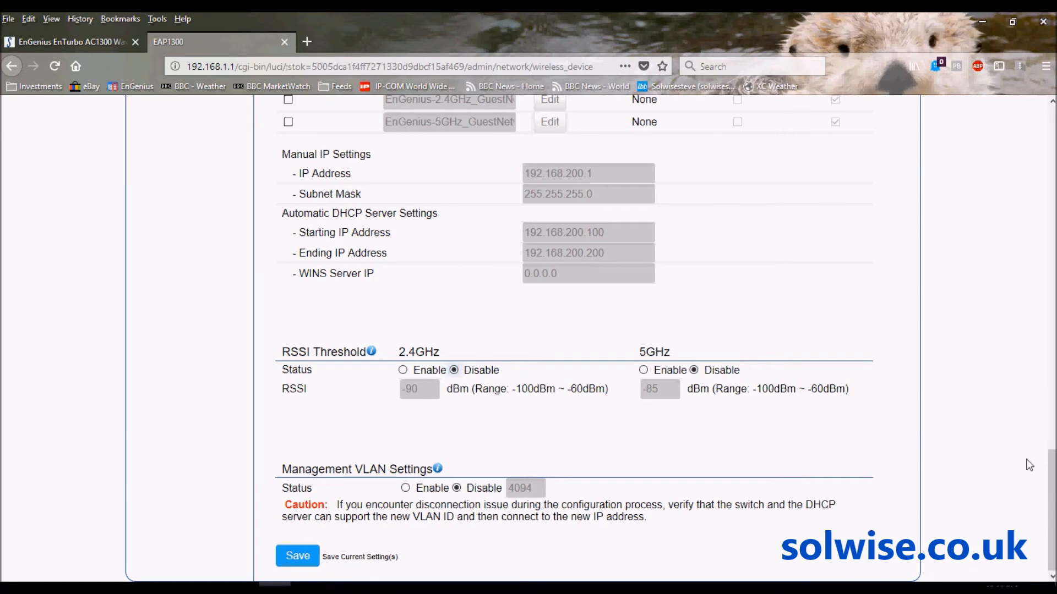
{"action": "left_click_drag", "start_coordinate": [1052, 507], "coordinate": [1050, 161]}
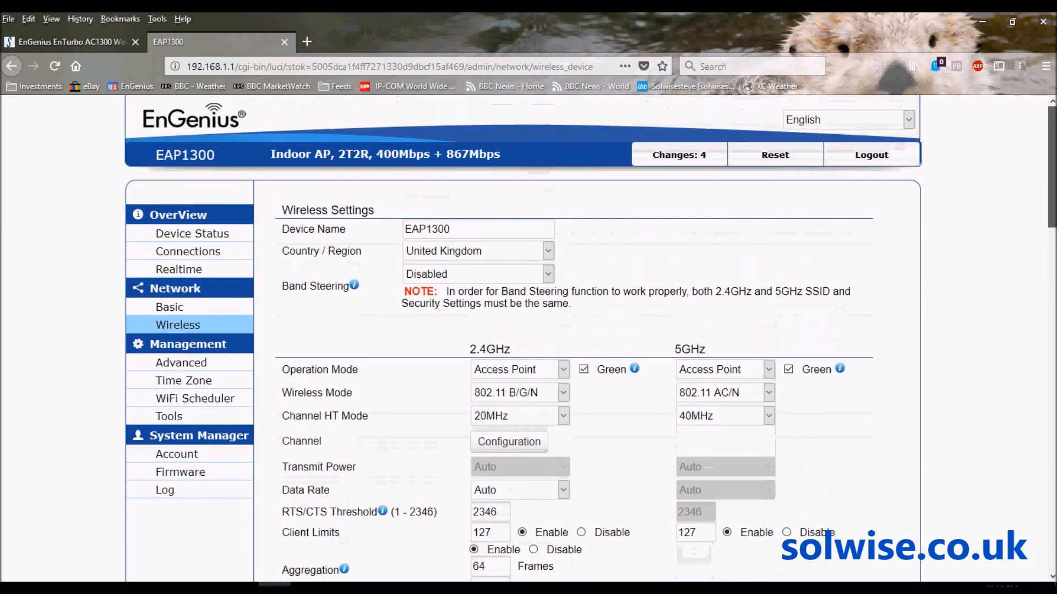
- Show the Band Steering options: Disabled, Prefer 5GHz, Force 5GHz, Band Balance
{"action": "left_click", "coordinate": [549, 274]}
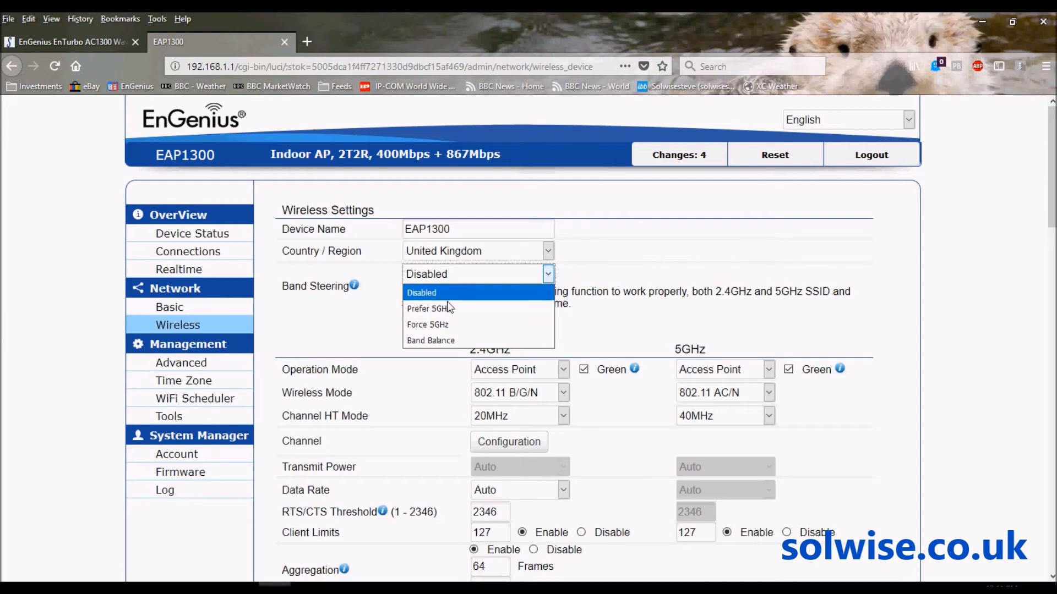
- Set Band Steering to Disabled (after trying Prefer 5GHz) and save the wireless settings
{"action": "left_click", "coordinate": [428, 308]}
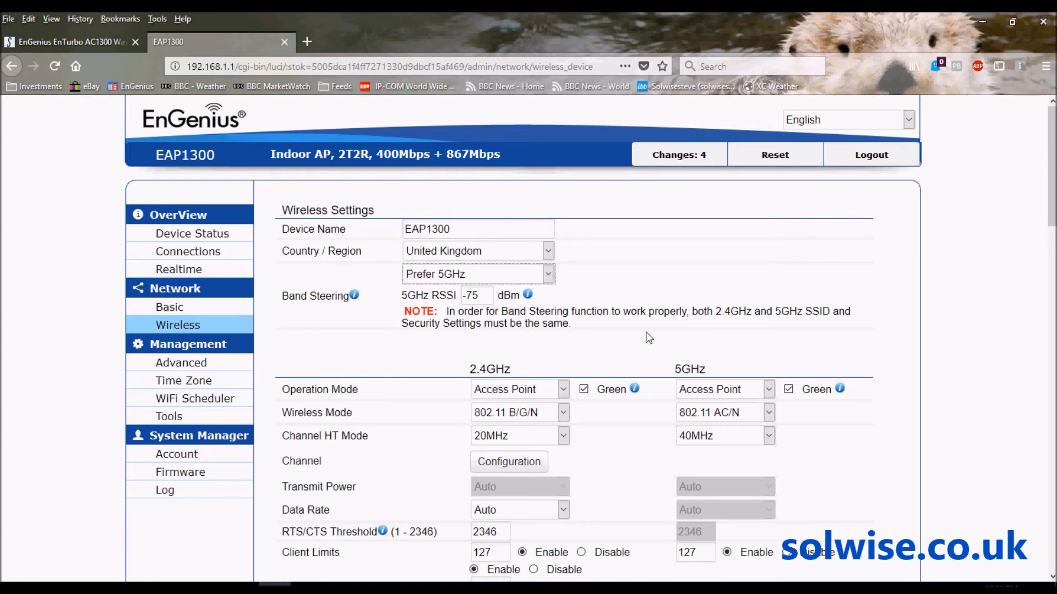
{"action": "left_click", "coordinate": [548, 274]}
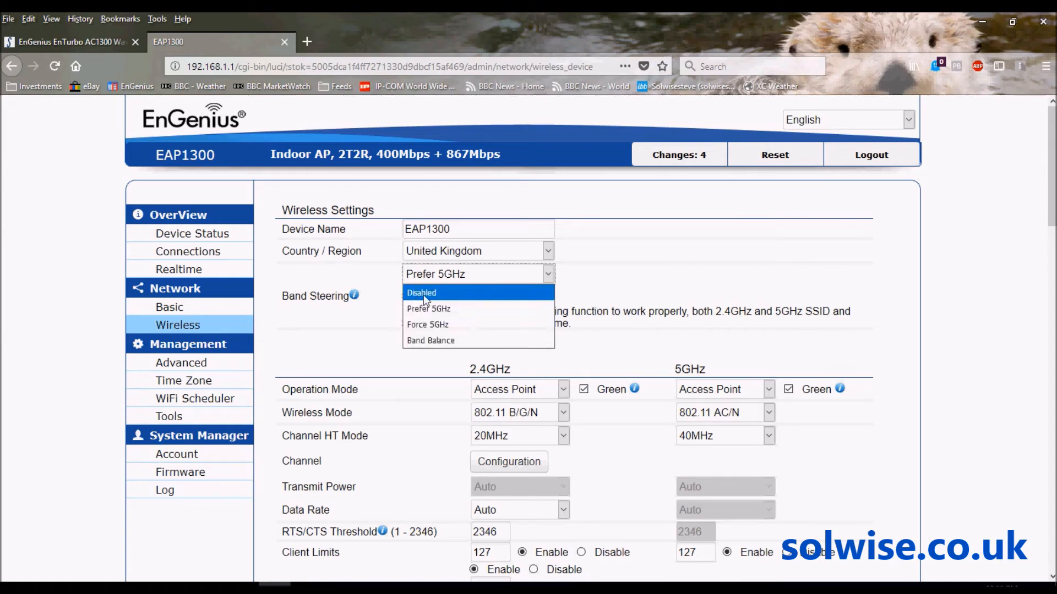
{"action": "left_click", "coordinate": [423, 295]}
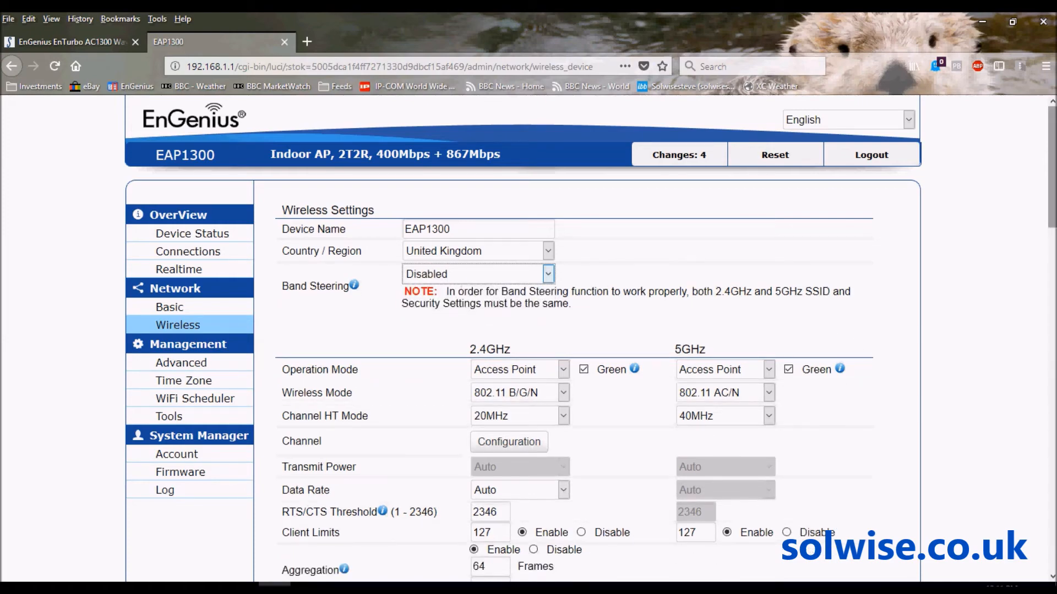
{"action": "left_click_drag", "start_coordinate": [1051, 166], "coordinate": [1051, 512]}
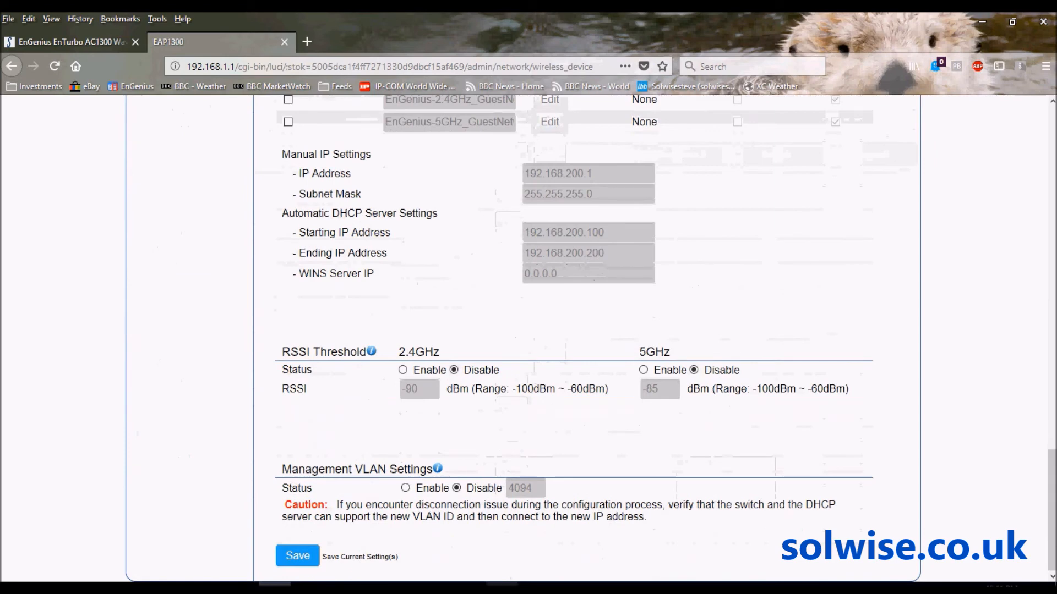
{"action": "left_click", "coordinate": [295, 556]}
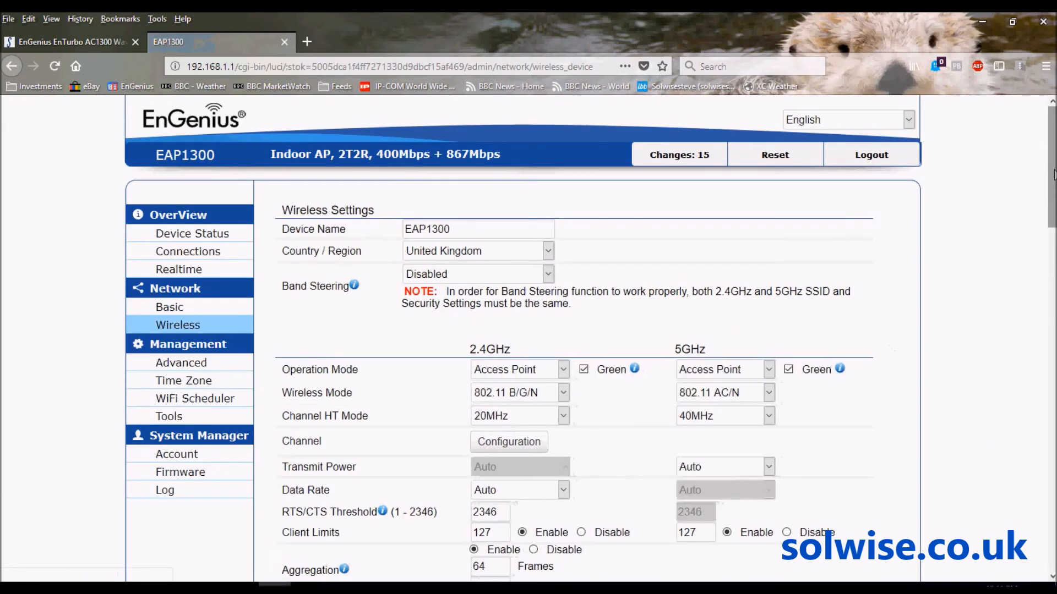
- Check the Changes counter at the top and view the list of 15 pending changes
{"action": "left_click", "coordinate": [656, 157]}
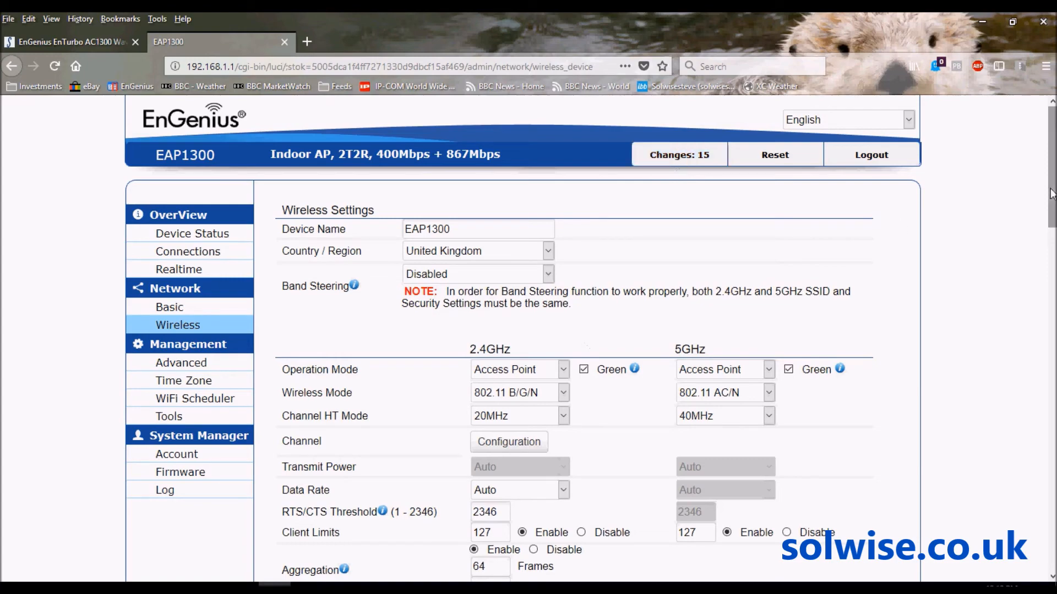
{"action": "left_click_drag", "start_coordinate": [1050, 165], "coordinate": [1051, 513]}
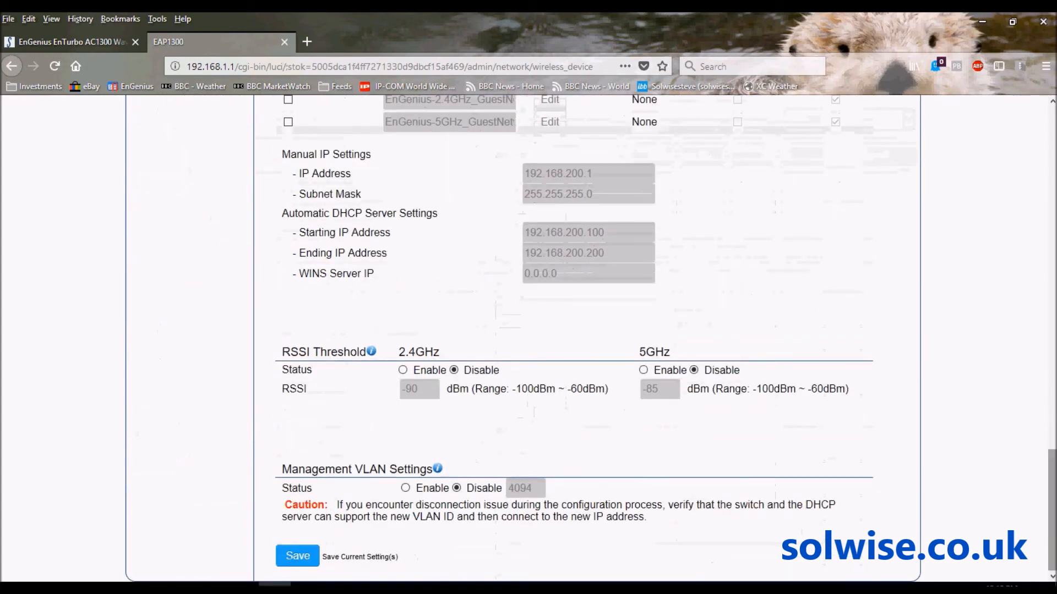
{"action": "left_click_drag", "start_coordinate": [1050, 541], "coordinate": [1050, 124]}
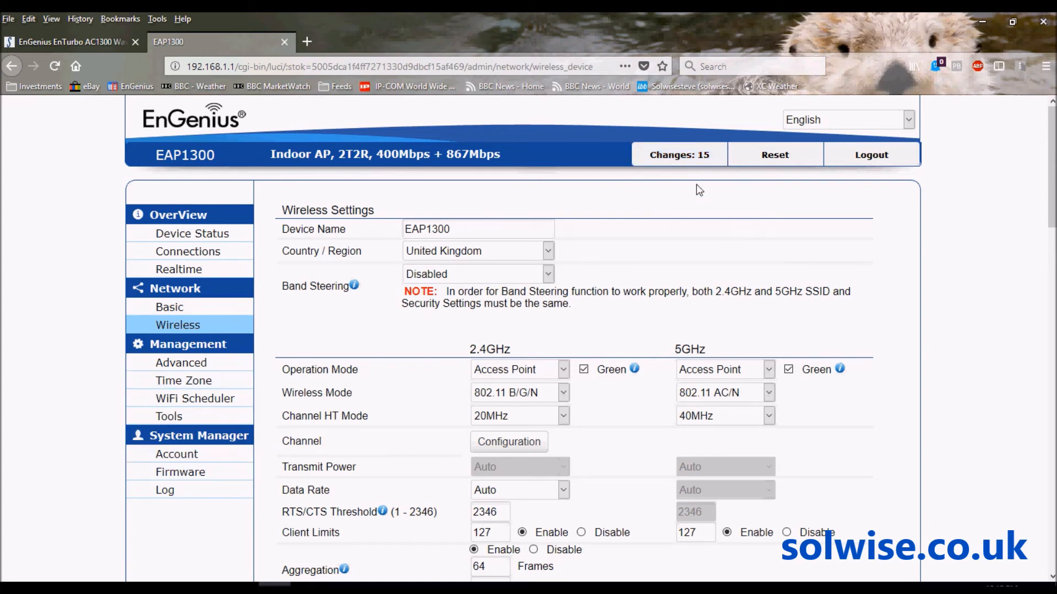
{"action": "left_click", "coordinate": [679, 156]}
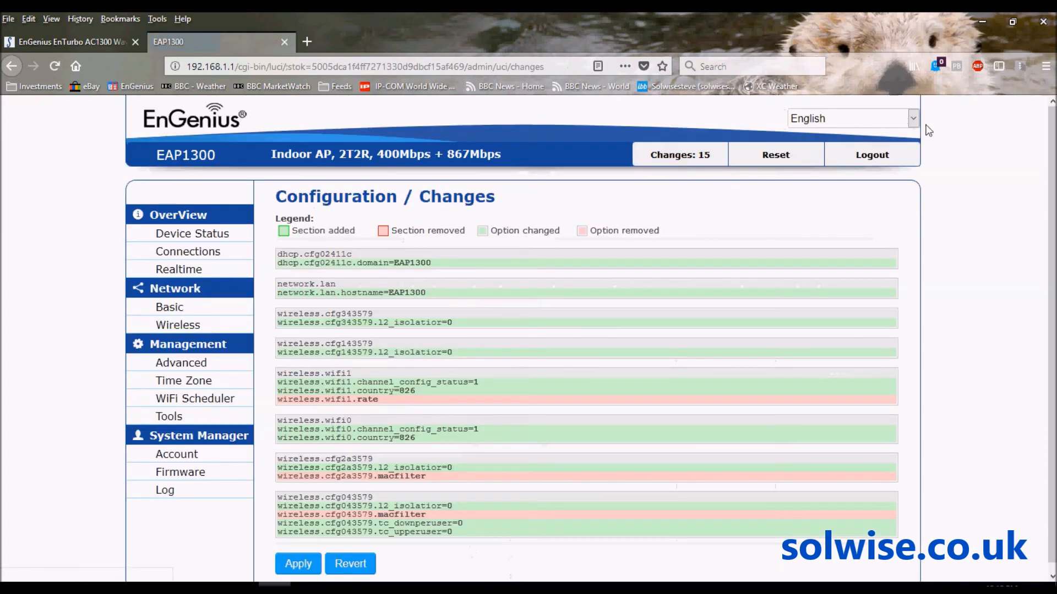
{"action": "left_click_drag", "start_coordinate": [1051, 211], "coordinate": [1052, 217]}
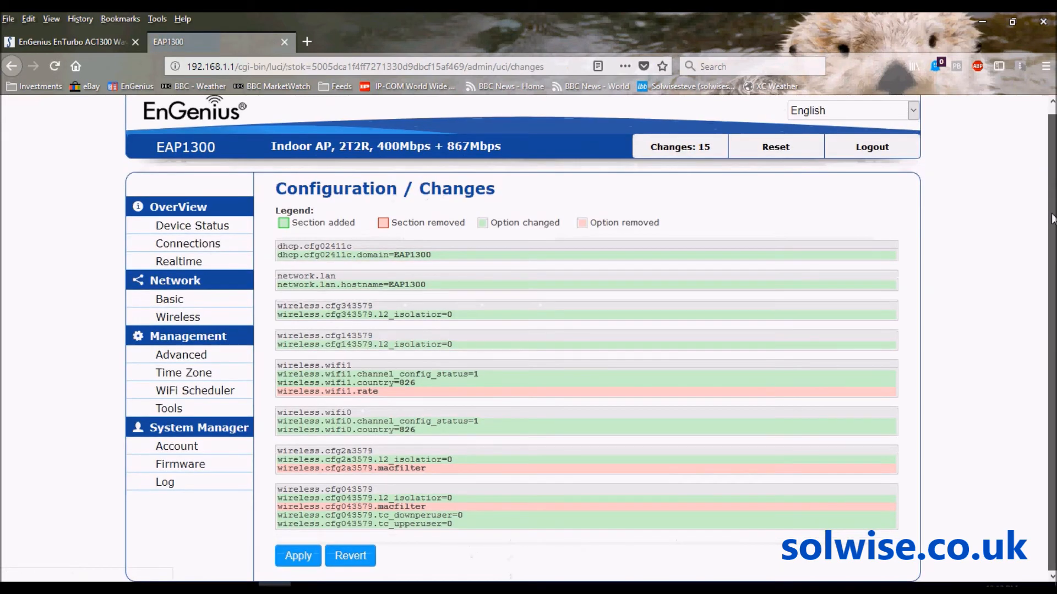
- Apply all 15 pending configuration changes to the access point
{"action": "left_click", "coordinate": [299, 556]}
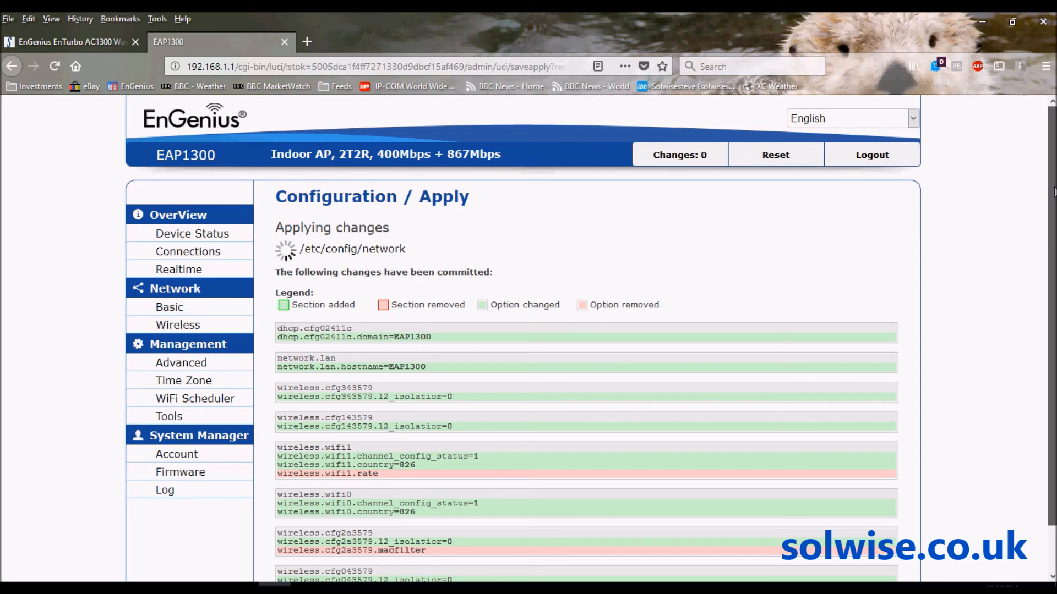
{"action": "scroll", "coordinate": [578, 372], "scroll_direction": "down", "scroll_amount": 1}
{"action": "scroll", "coordinate": [579, 372], "scroll_direction": "down", "scroll_amount": 1}
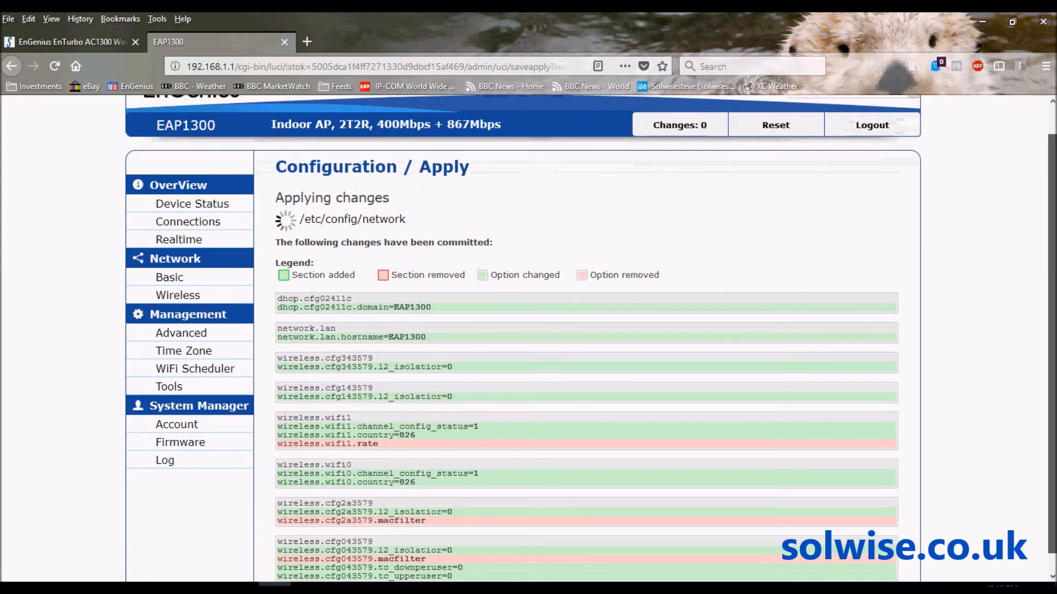
{"action": "scroll", "coordinate": [578, 371], "scroll_direction": "down", "scroll_amount": 1}
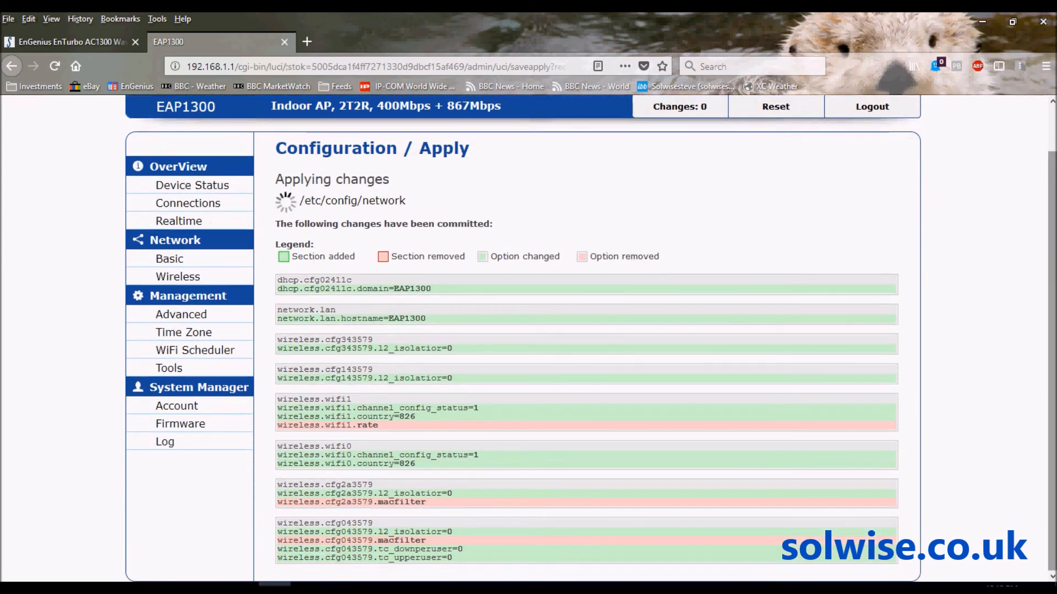
{"action": "left_click_drag", "start_coordinate": [1052, 245], "coordinate": [1052, 149]}
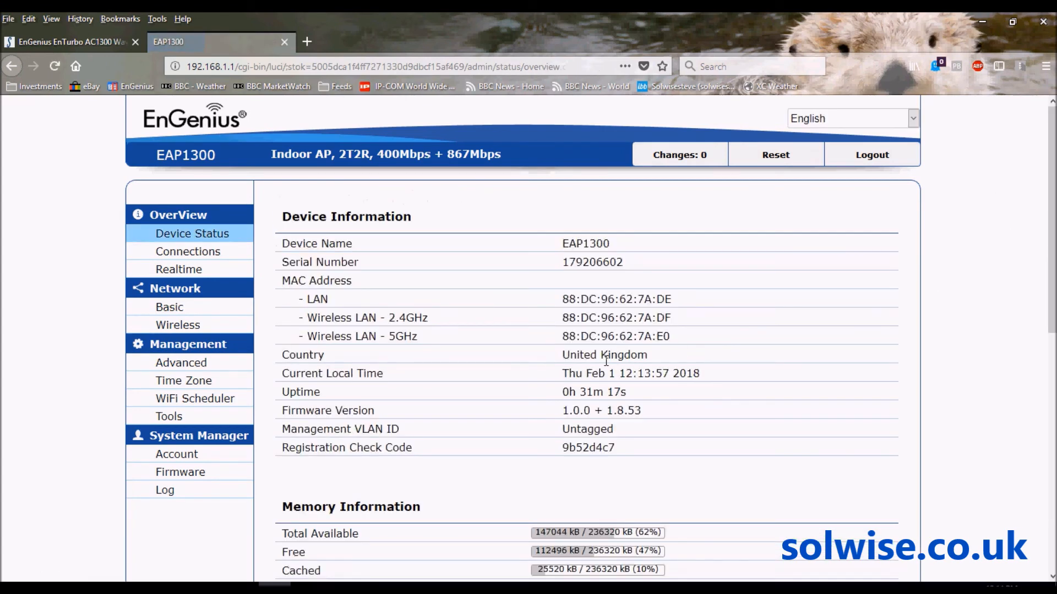
- Review the Wireless page and its channel configuration list, then move to Management > Advanced
{"action": "left_click", "coordinate": [177, 326]}
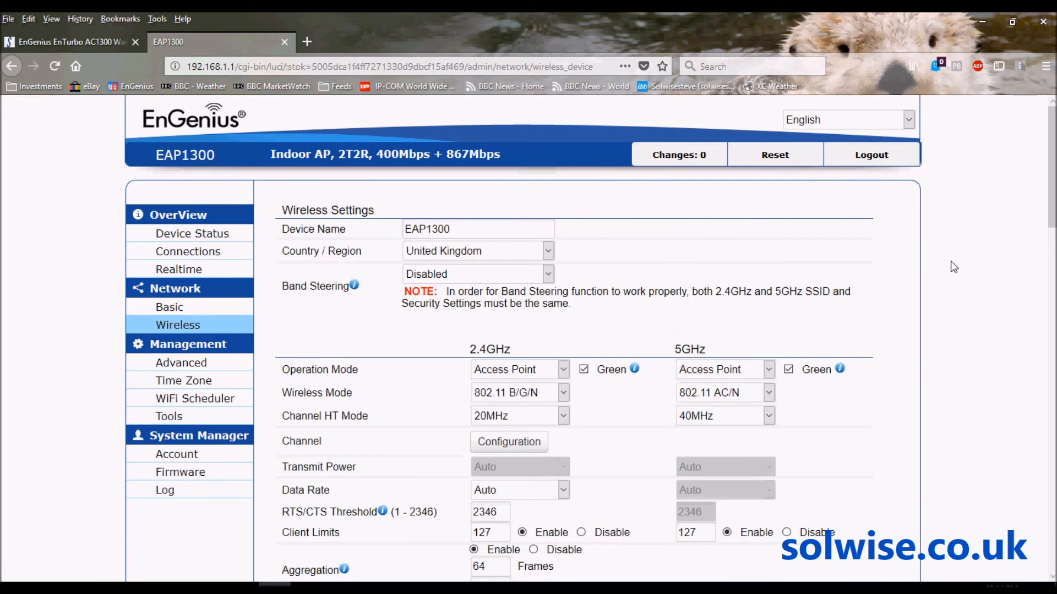
{"action": "mouse_move", "coordinate": [1052, 165]}
{"action": "left_mouse_down"}
{"action": "mouse_move", "coordinate": [1051, 512]}
{"action": "mouse_move", "coordinate": [1052, 207]}
{"action": "left_mouse_up"}
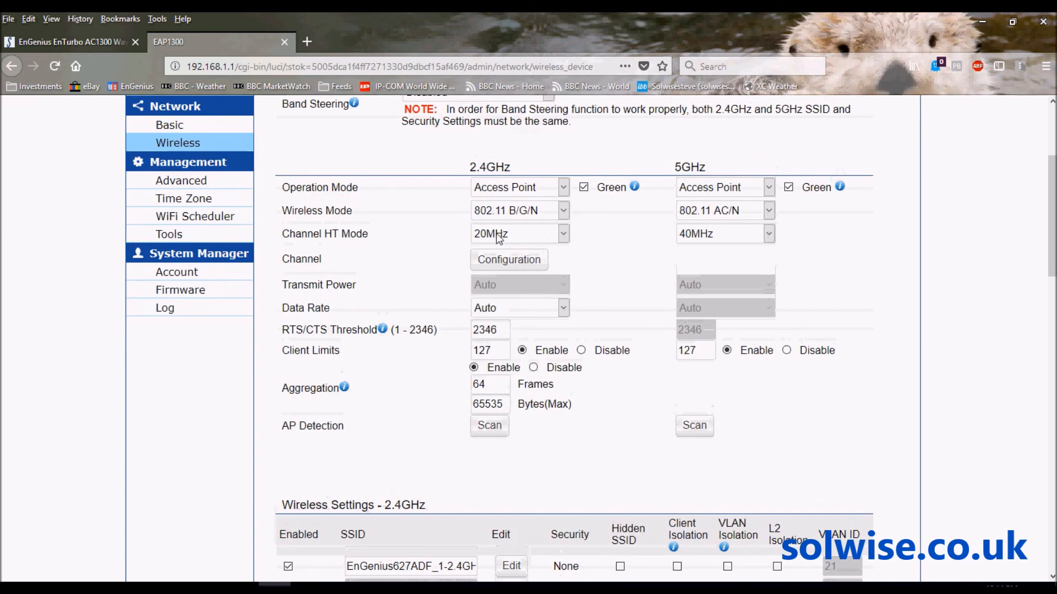
{"action": "left_click", "coordinate": [499, 260]}
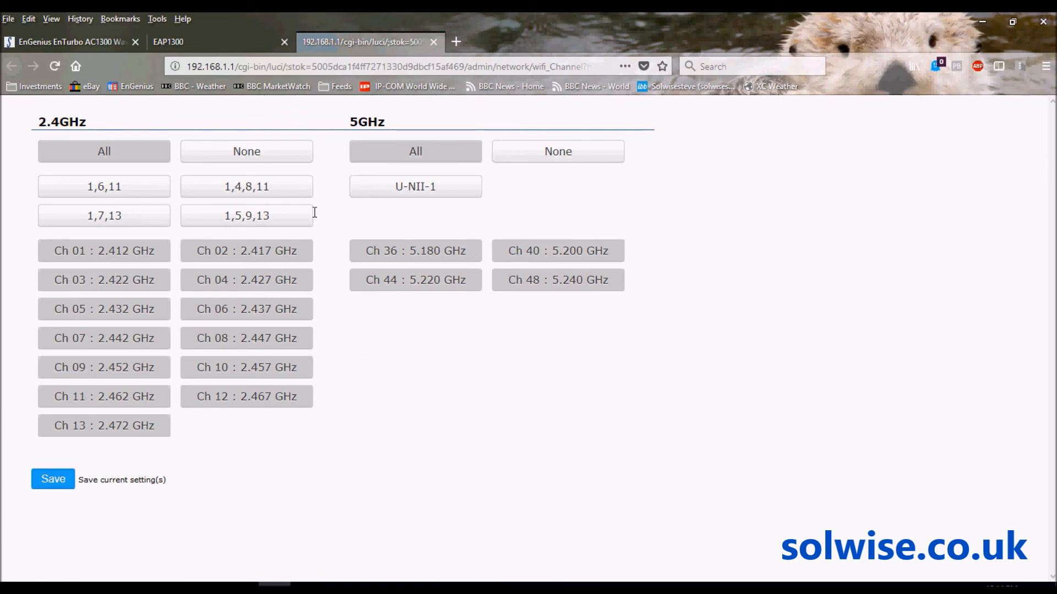
{"action": "left_click", "coordinate": [433, 41]}
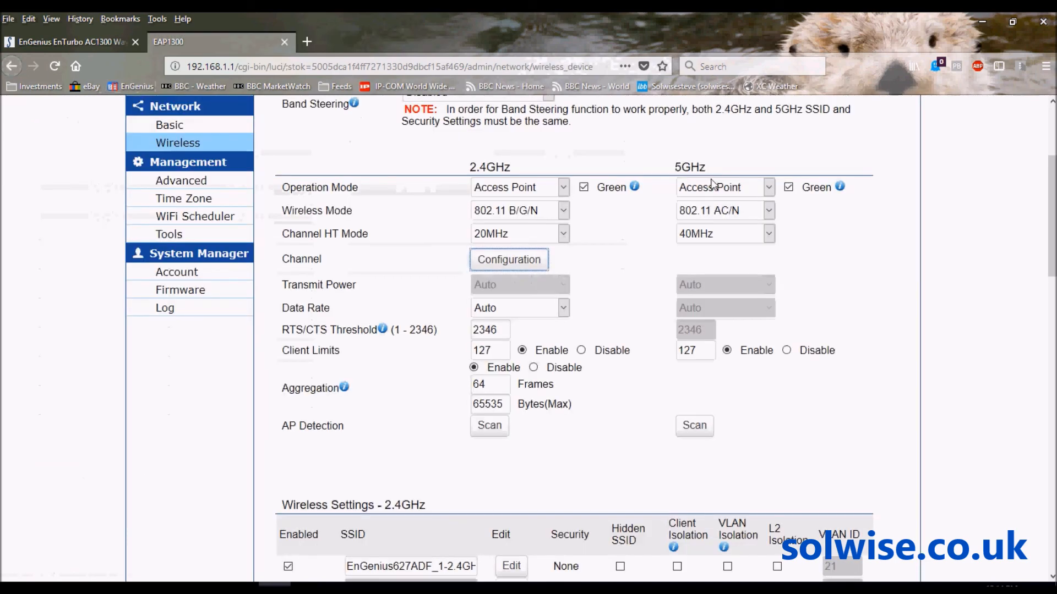
{"action": "left_click_drag", "start_coordinate": [1047, 226], "coordinate": [1051, 116]}
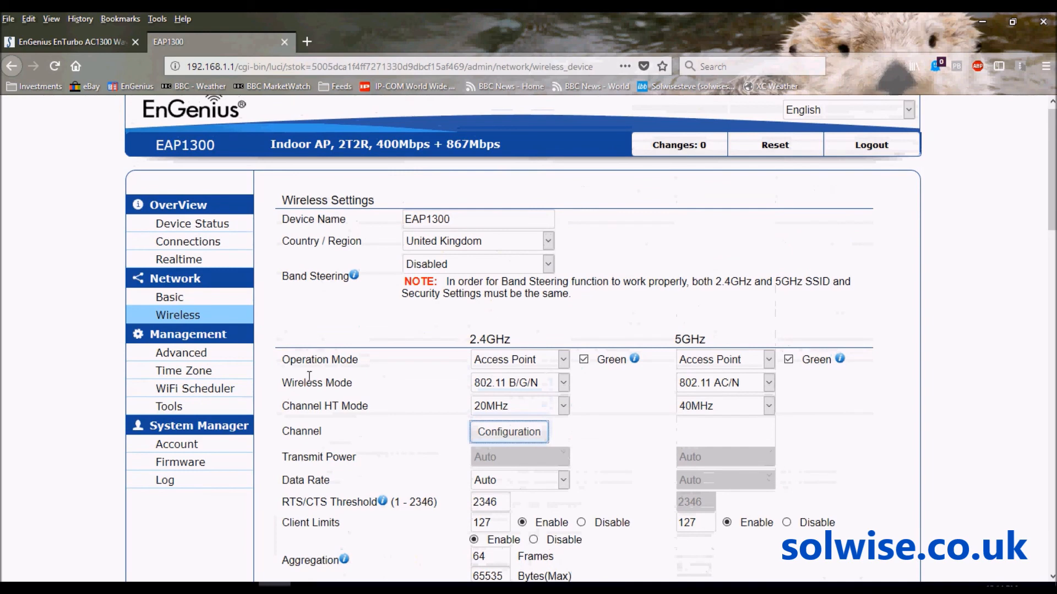
{"action": "left_click", "coordinate": [191, 354]}
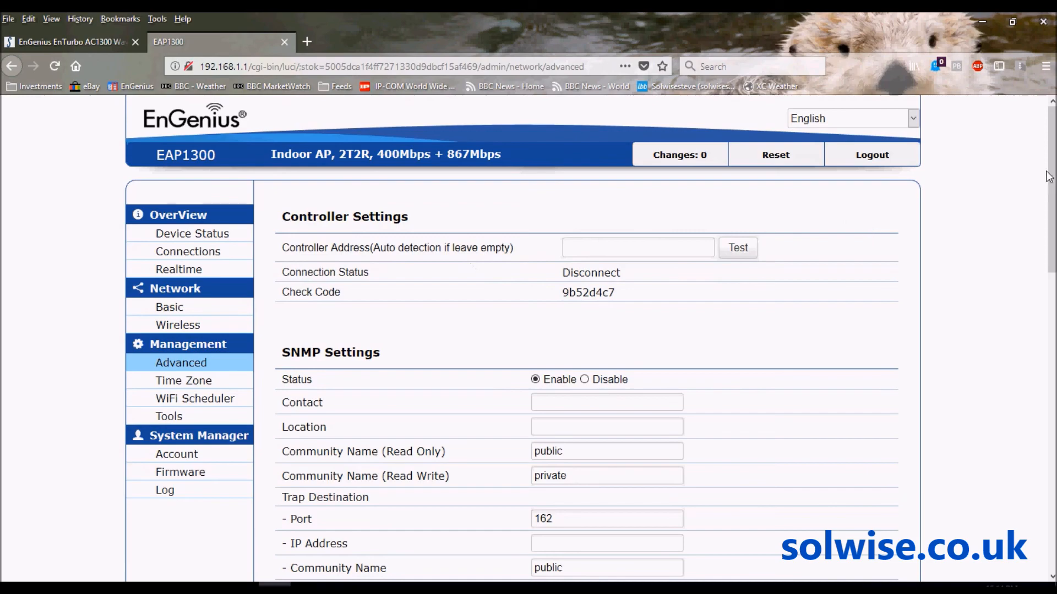
{"action": "left_click_drag", "start_coordinate": [1050, 165], "coordinate": [1051, 496]}
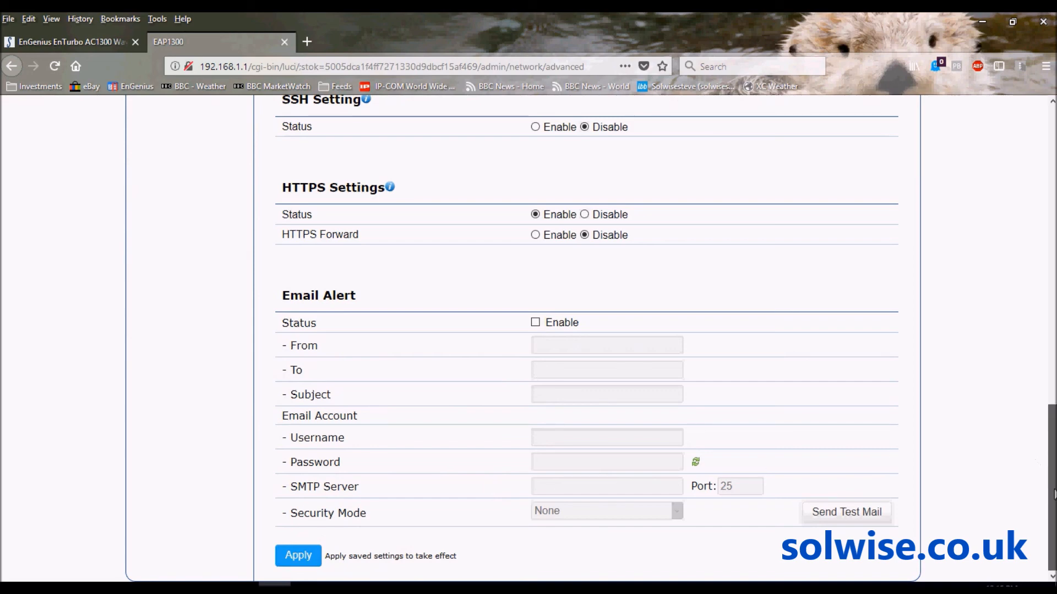
{"action": "left_click_drag", "start_coordinate": [1051, 494], "coordinate": [1052, 190]}
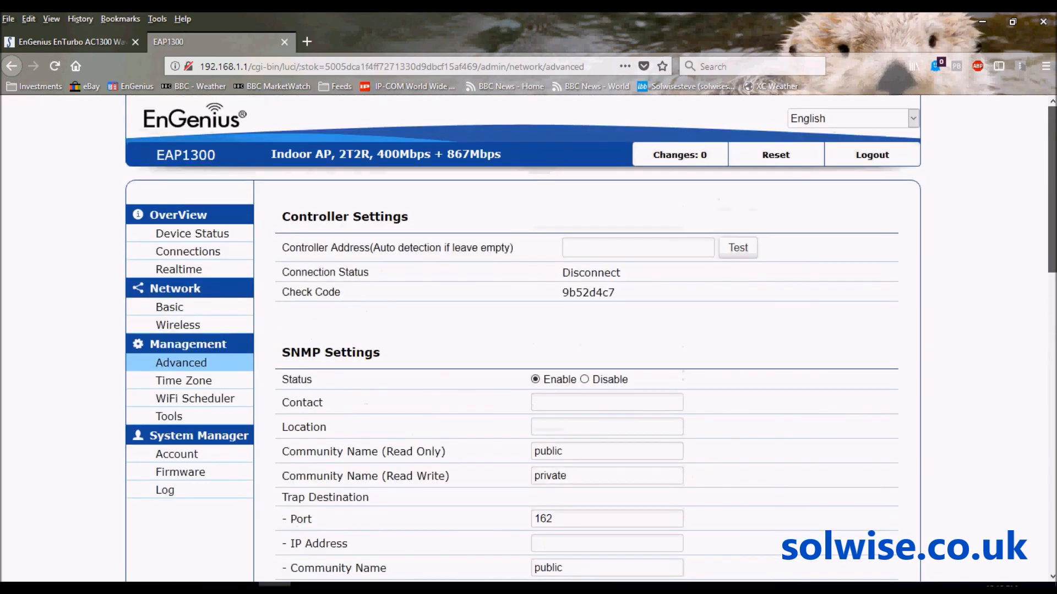
- Go to the Time Zone page showing NTP time and UTC+00:00
{"action": "left_click", "coordinate": [184, 381]}
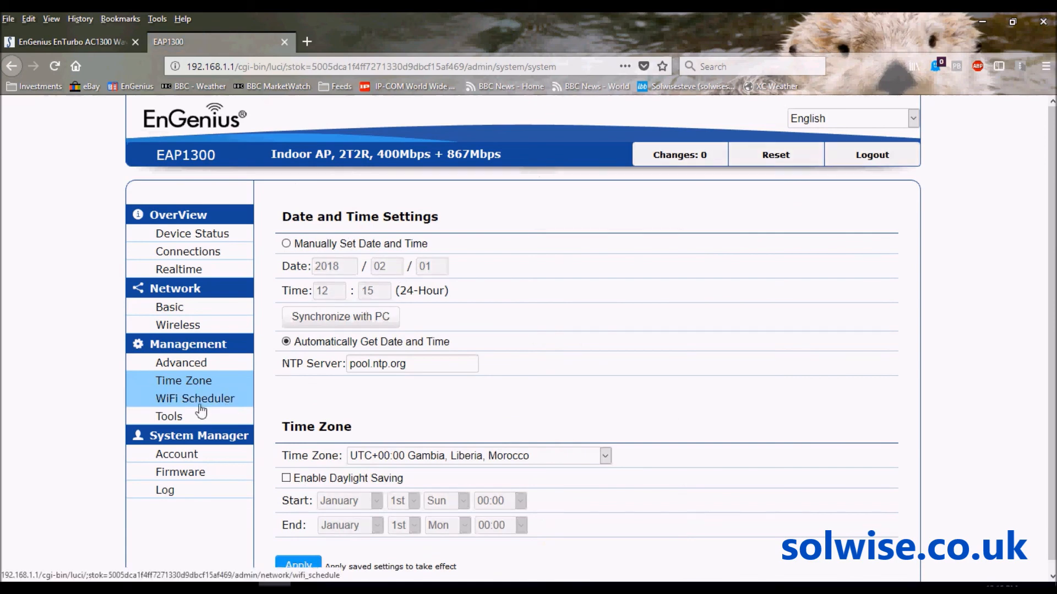
- Review the WiFi Scheduler page, then move to the Tools ping diagnostics
{"action": "left_click", "coordinate": [203, 399]}
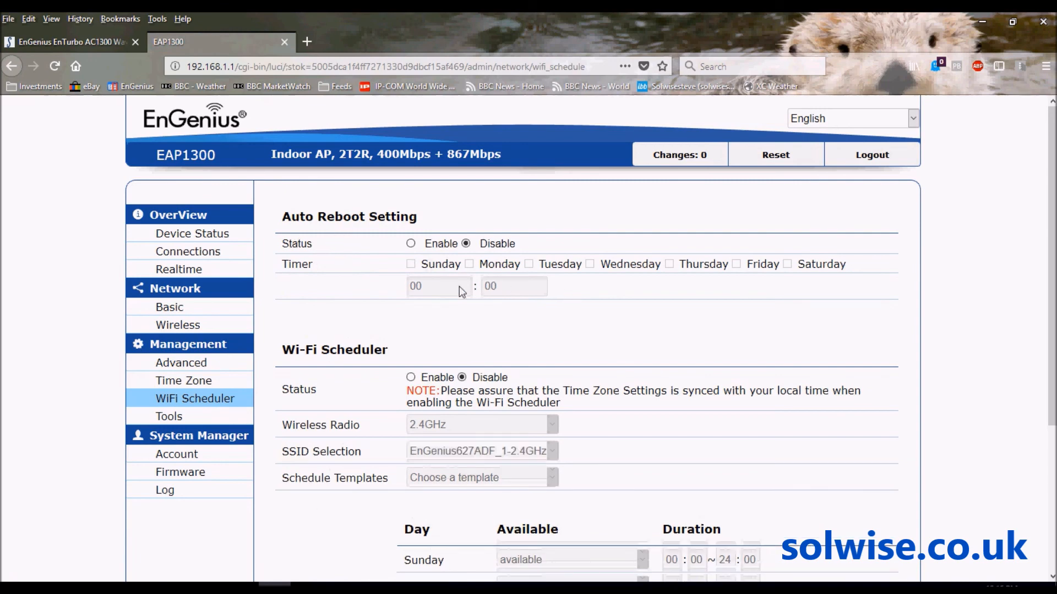
{"action": "left_click_drag", "start_coordinate": [1047, 264], "coordinate": [1046, 347]}
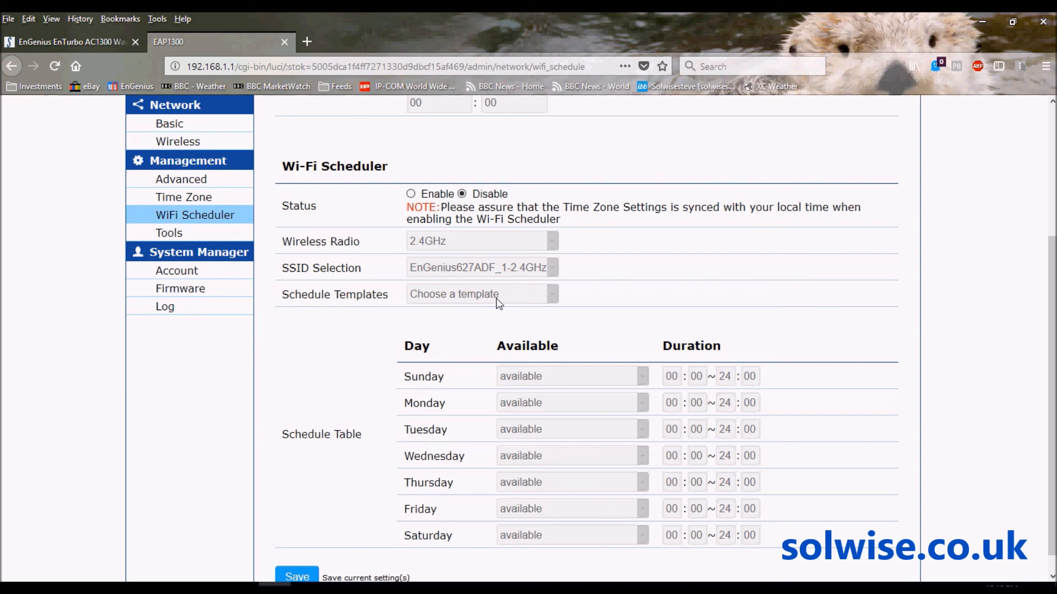
{"action": "left_click", "coordinate": [170, 233]}
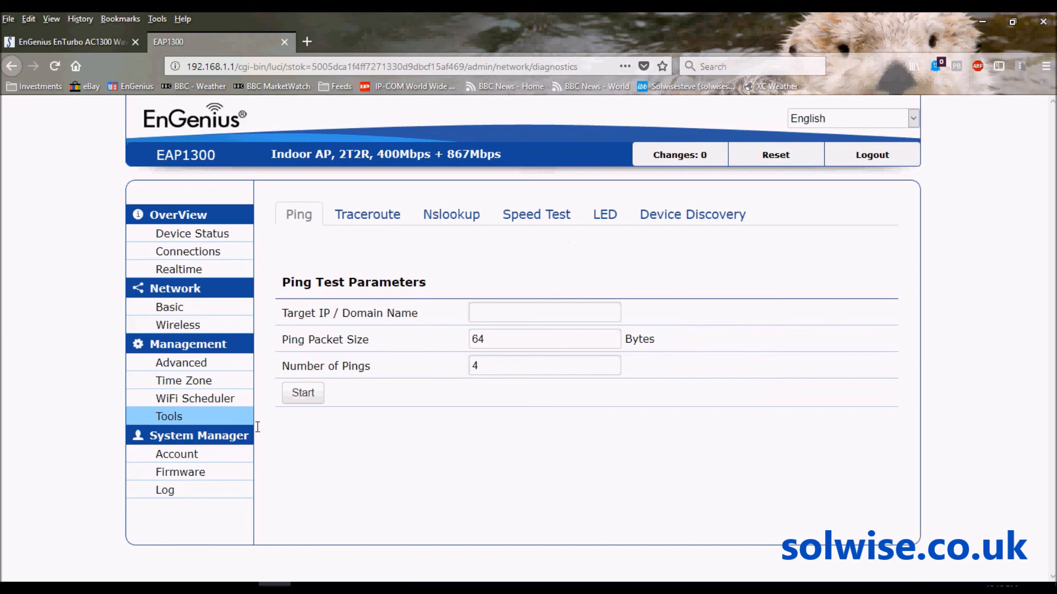
- Visit the Account and Firmware pages, then return to the Device Status overview
{"action": "left_click", "coordinate": [177, 454]}
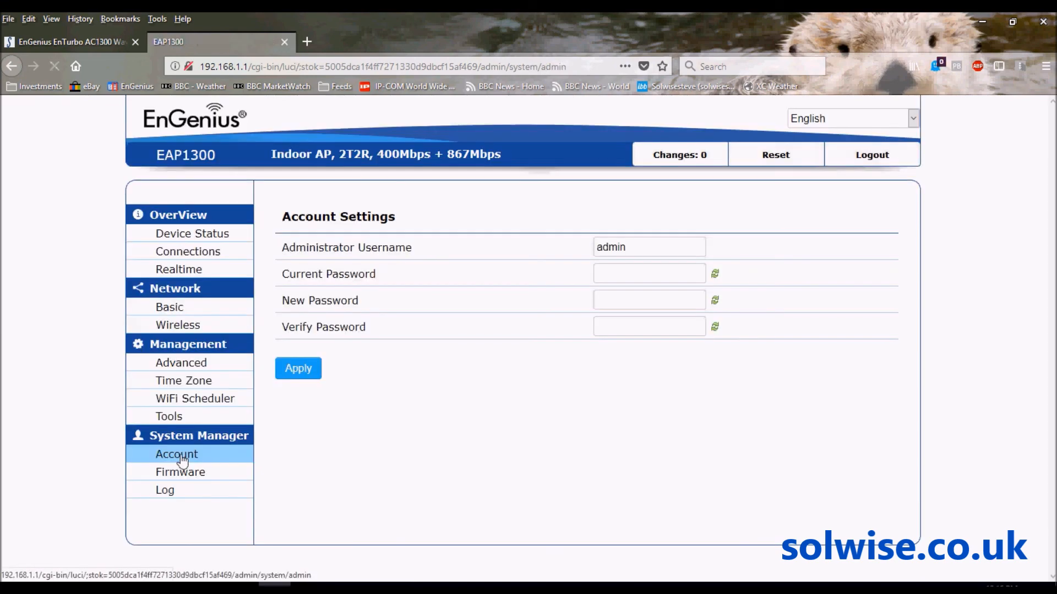
{"action": "left_click", "coordinate": [181, 472]}
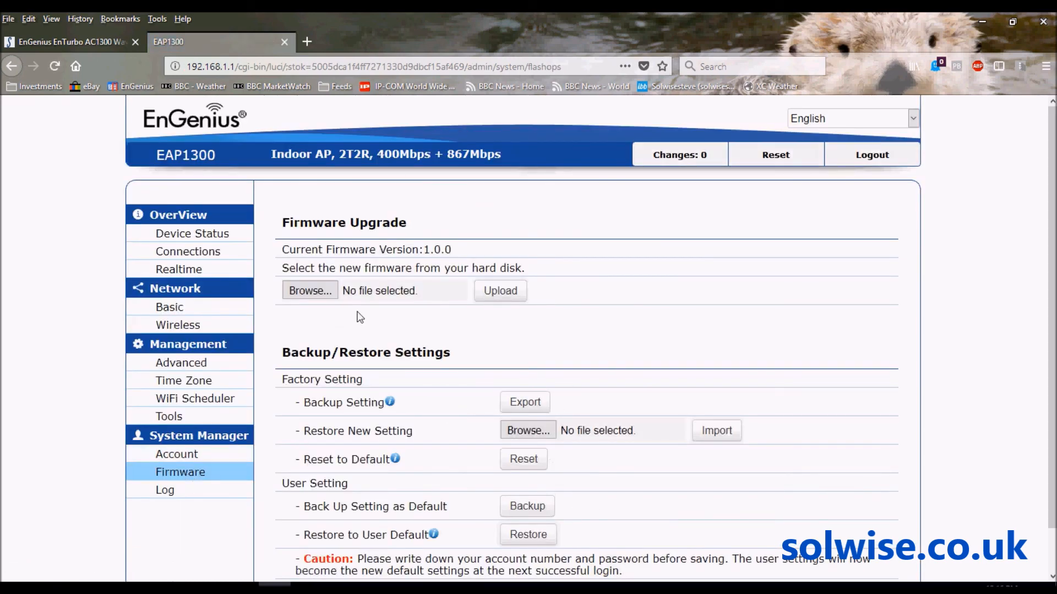
{"action": "left_click", "coordinate": [208, 235]}
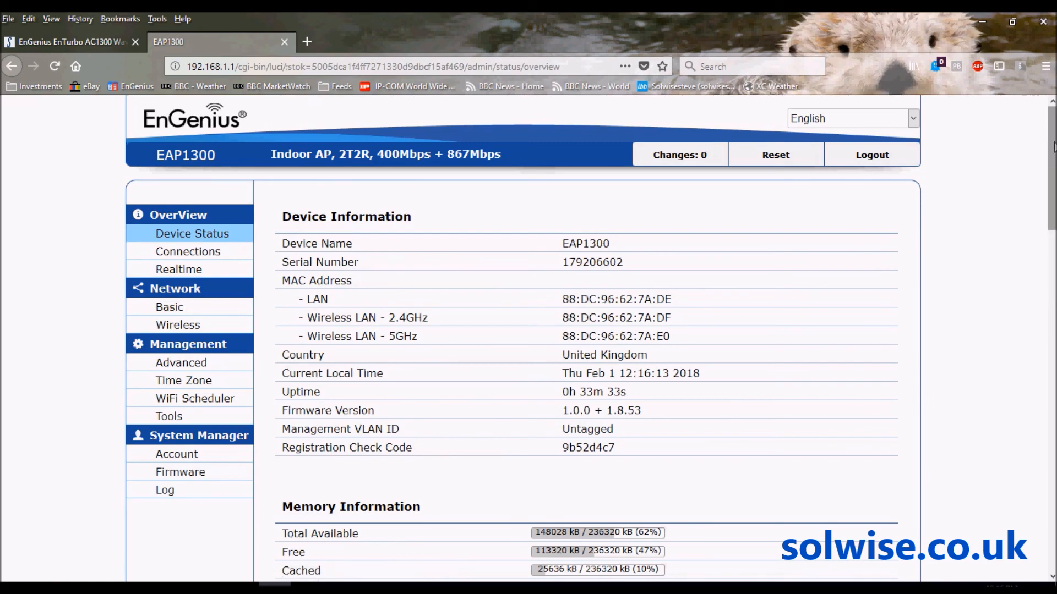
{"action": "mouse_move", "coordinate": [1052, 150]}
{"action": "left_mouse_down"}
{"action": "mouse_move", "coordinate": [1051, 487]}
{"action": "mouse_move", "coordinate": [1052, 124]}
{"action": "left_mouse_up"}
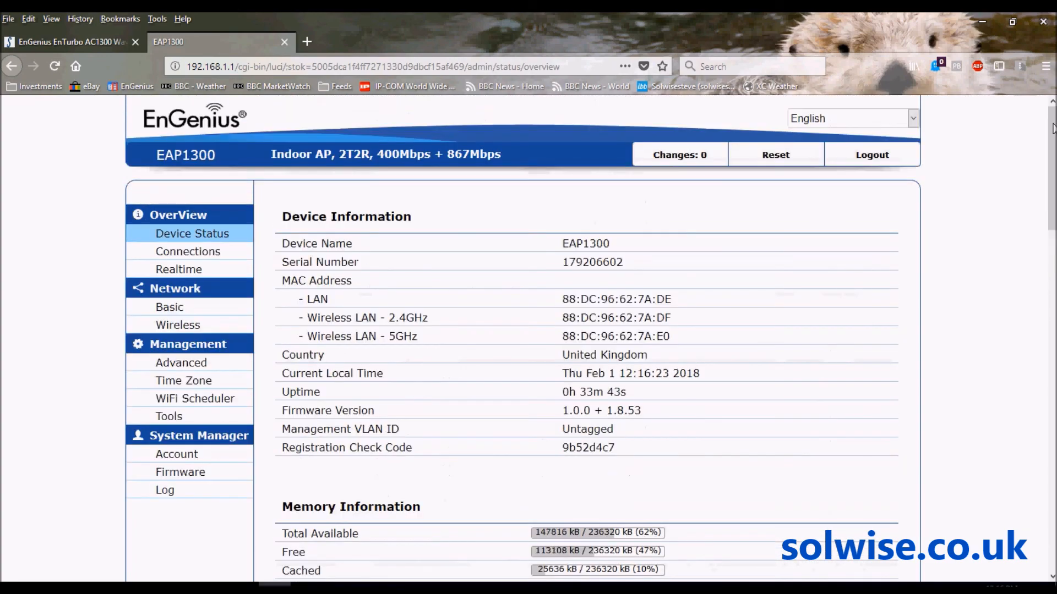